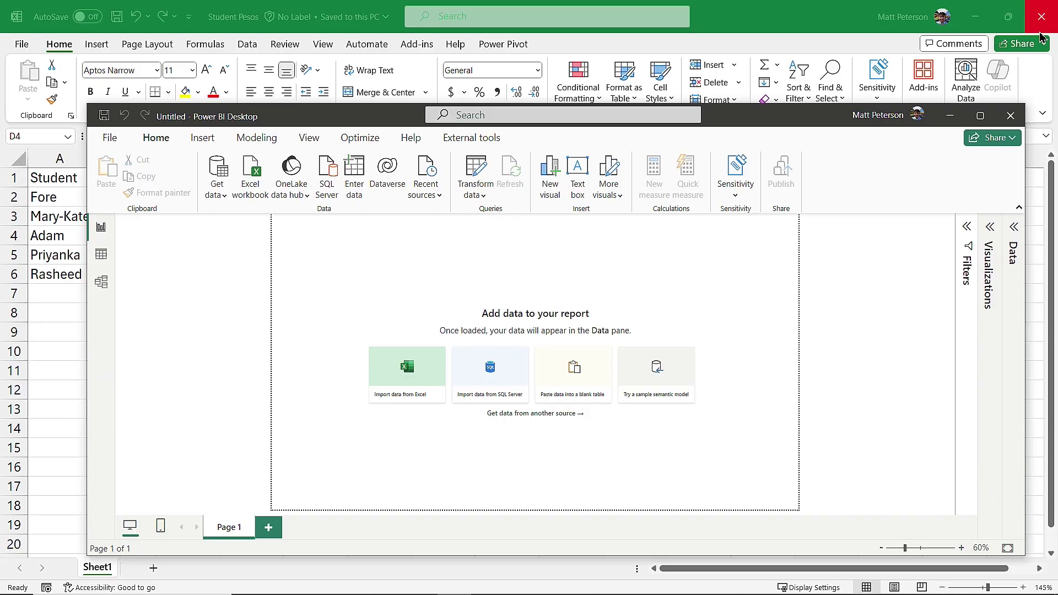
# Minimize the Excel window and maximize Power BI Desktop.
pyautogui.click(1043, 36)
pyautogui.click(976, 17)
pyautogui.click(978, 116)
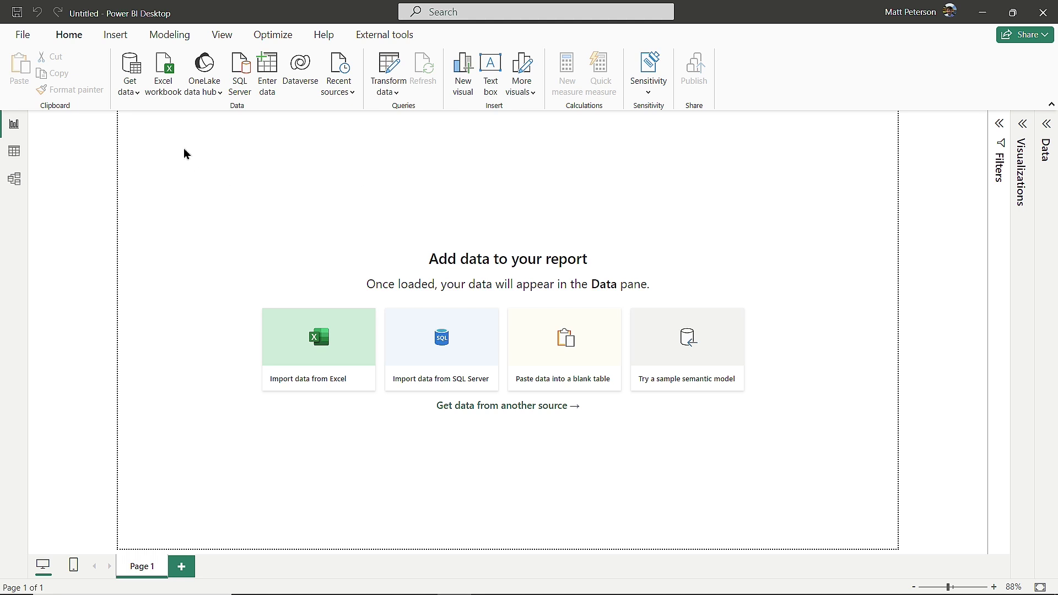
# Import the Student Pesos Excel workbook from the Desktop via Get data.
pyautogui.click(132, 97)
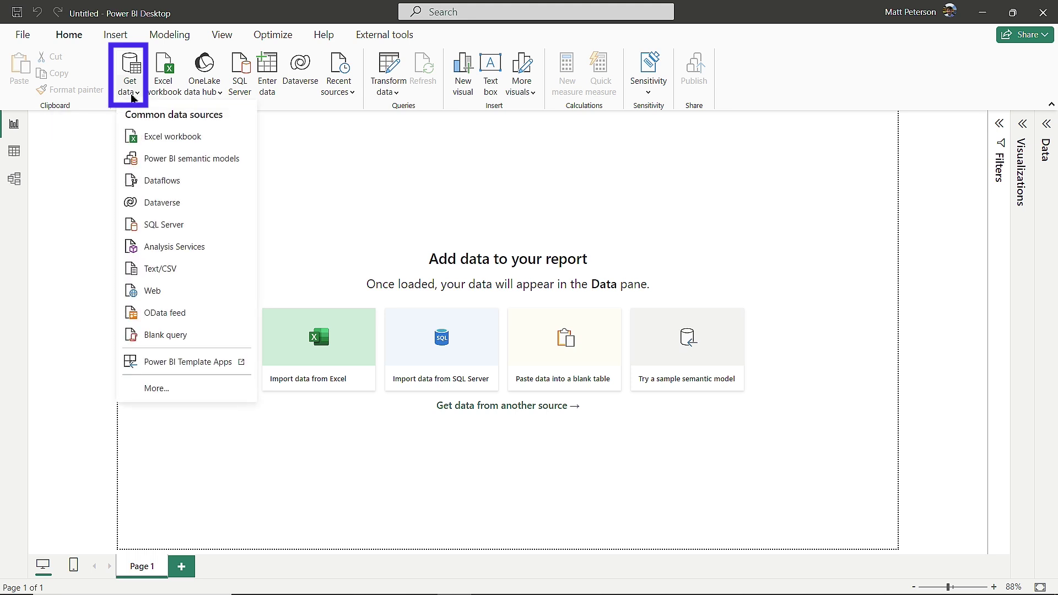
pyautogui.click(194, 136)
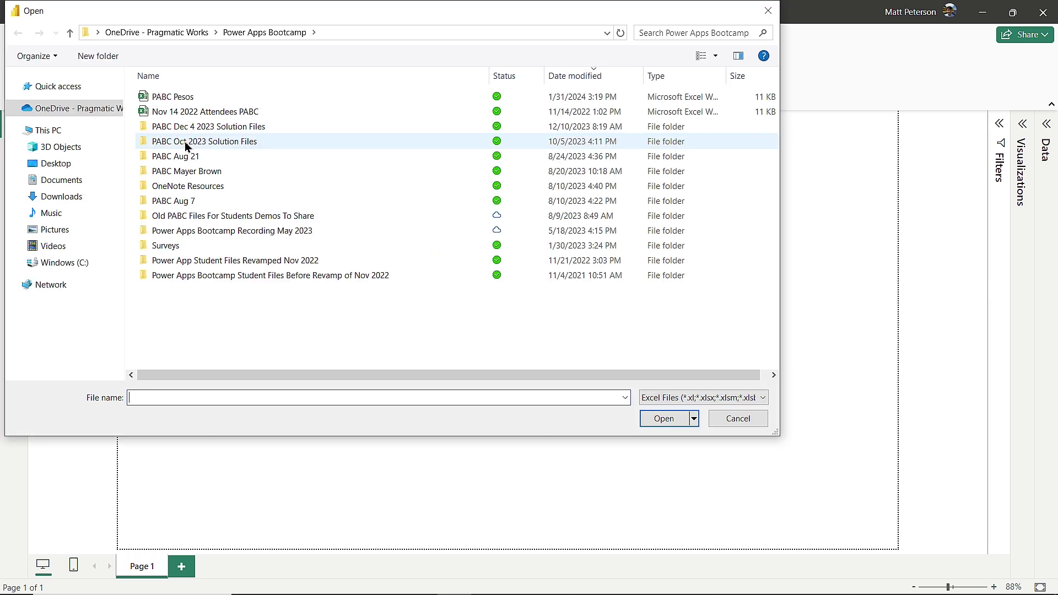
pyautogui.click(69, 168)
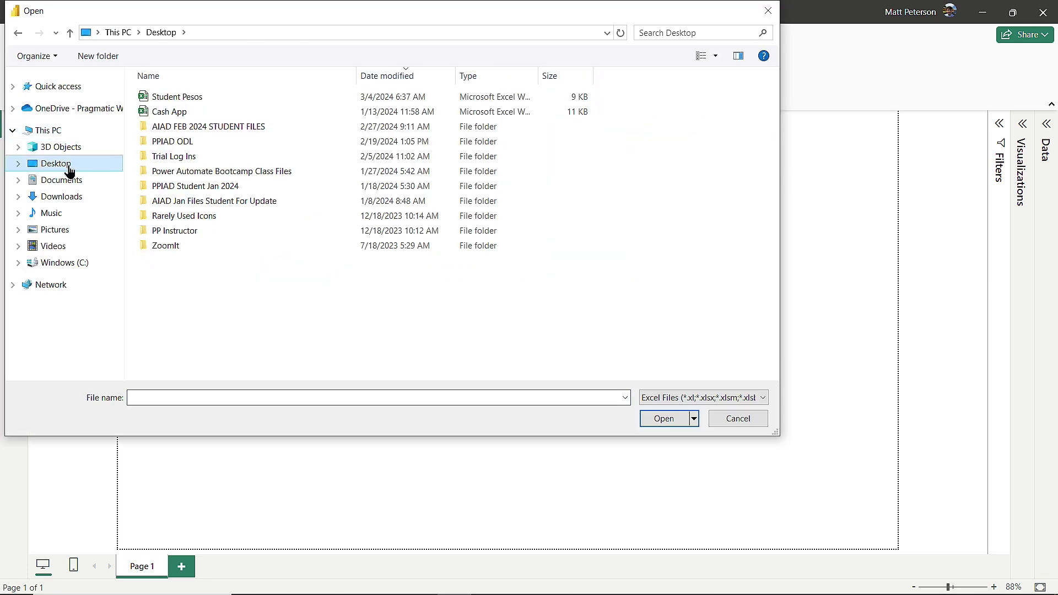
pyautogui.click(196, 97)
pyautogui.click(678, 418)
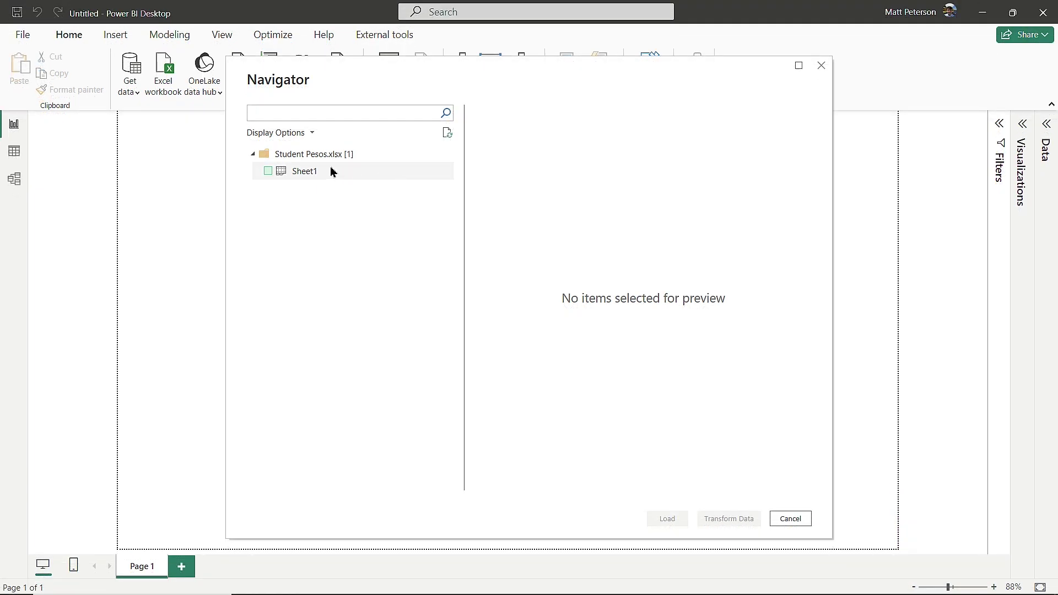
# Tick Sheet1 in the Navigator to preview its Student and Pesos data.
pyautogui.click(268, 171)
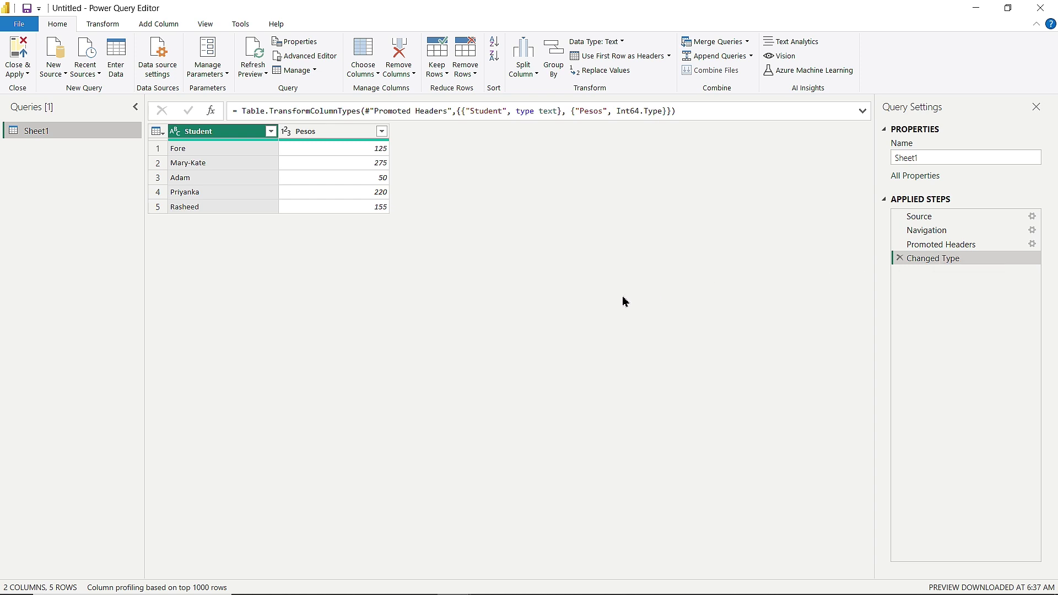
pyautogui.click(954, 249)
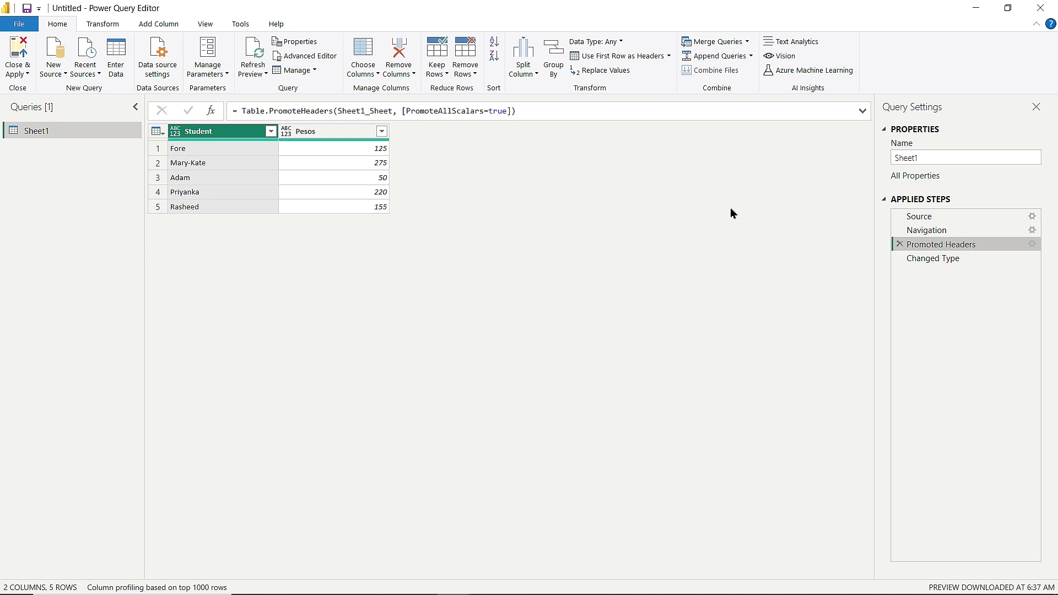
pyautogui.click(936, 233)
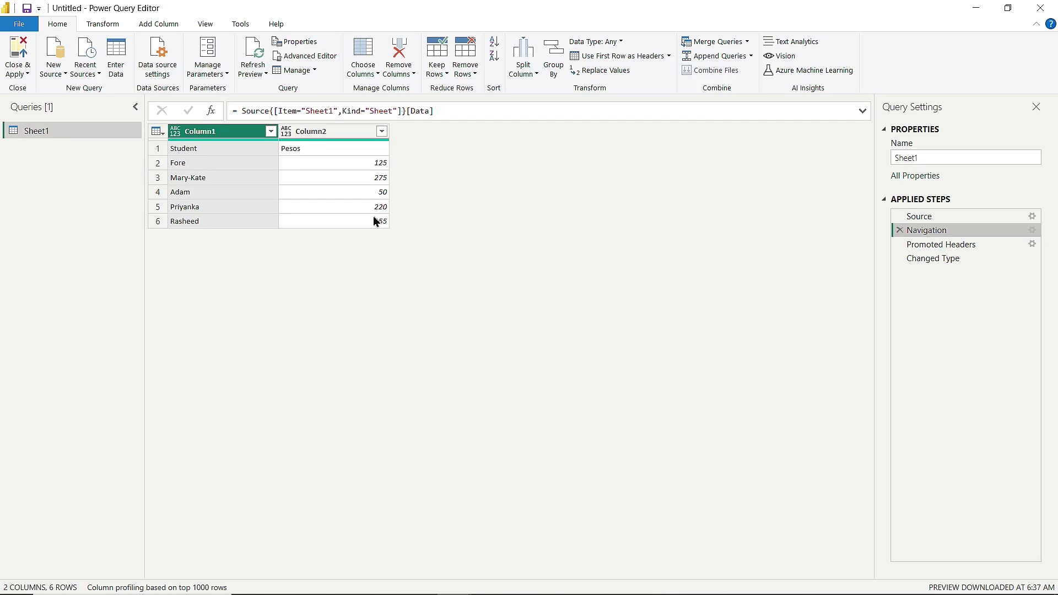
pyautogui.click(935, 245)
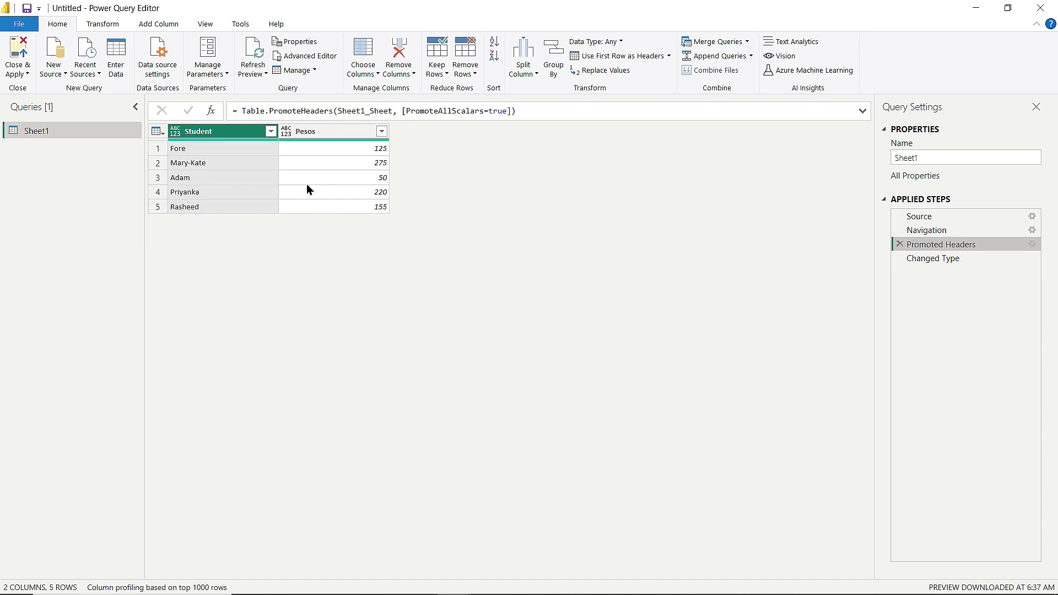
pyautogui.click(939, 260)
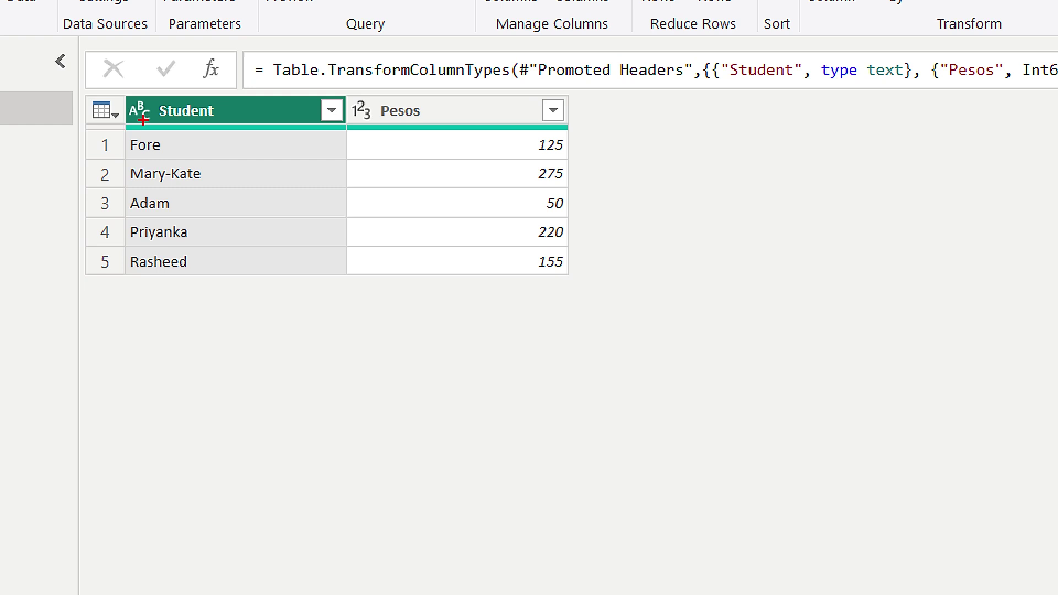
pyautogui.moveTo(184, 139); pyautogui.dragTo(214, 173)
pyautogui.moveTo(373, 125); pyautogui.dragTo(418, 185)
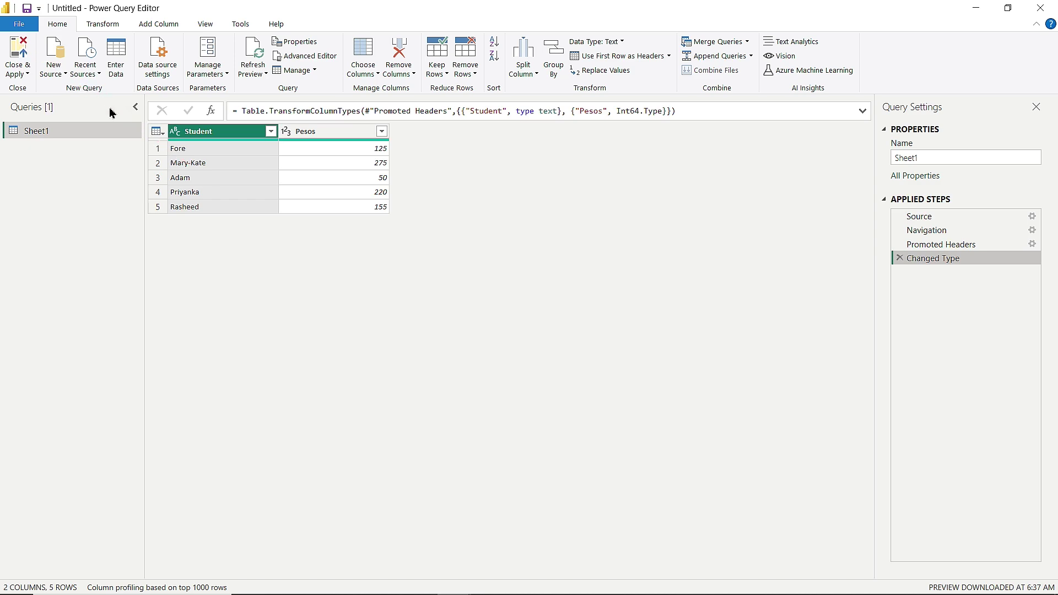
# Load Sheet1 with Close & Apply, review Table and Model views, and expand the visuals gallery.
pyautogui.click(22, 52)
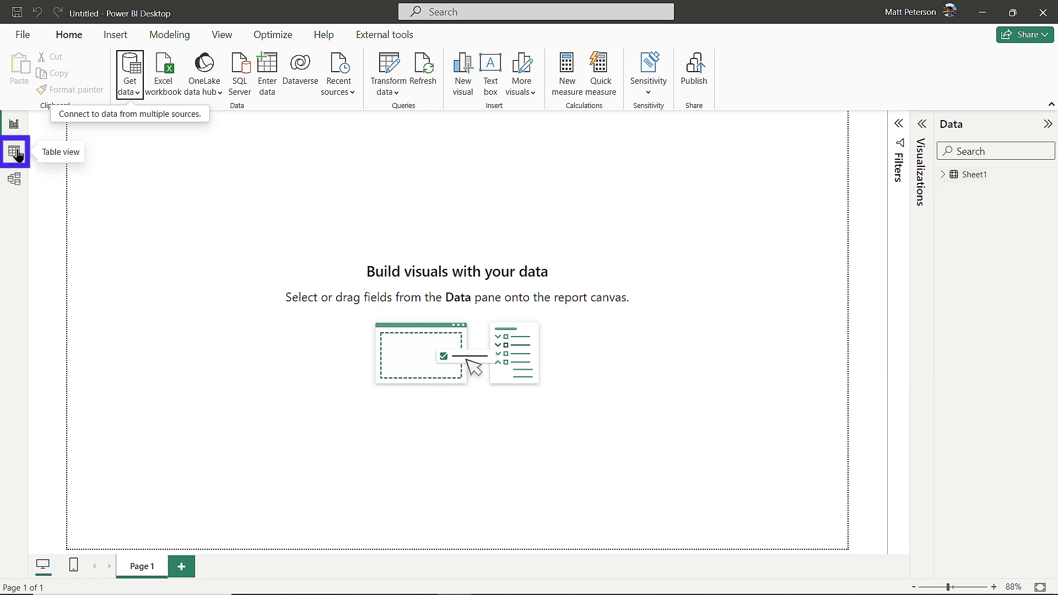
pyautogui.click(17, 155)
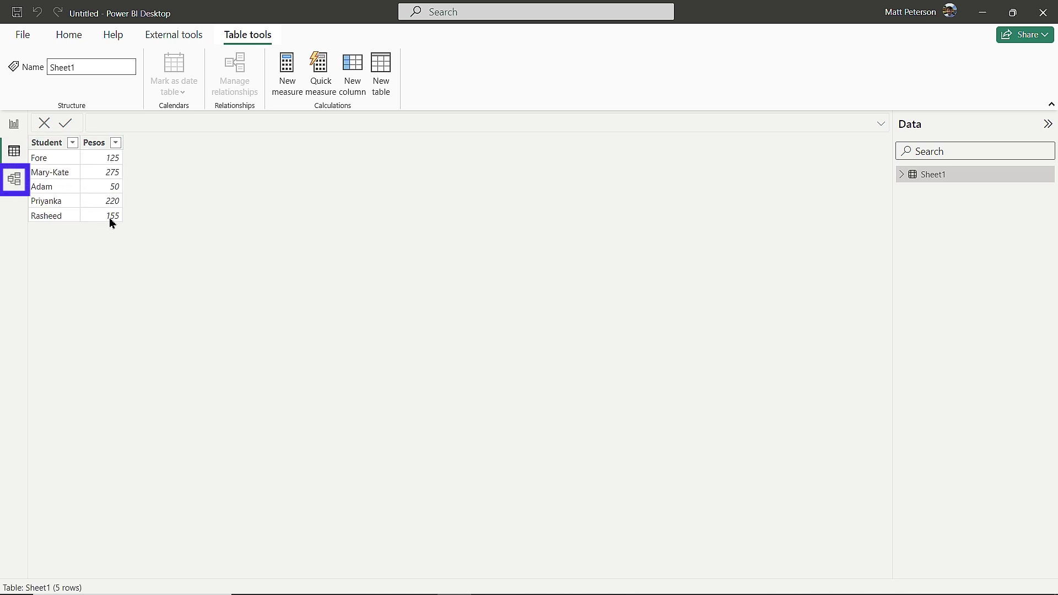
pyautogui.click(15, 190)
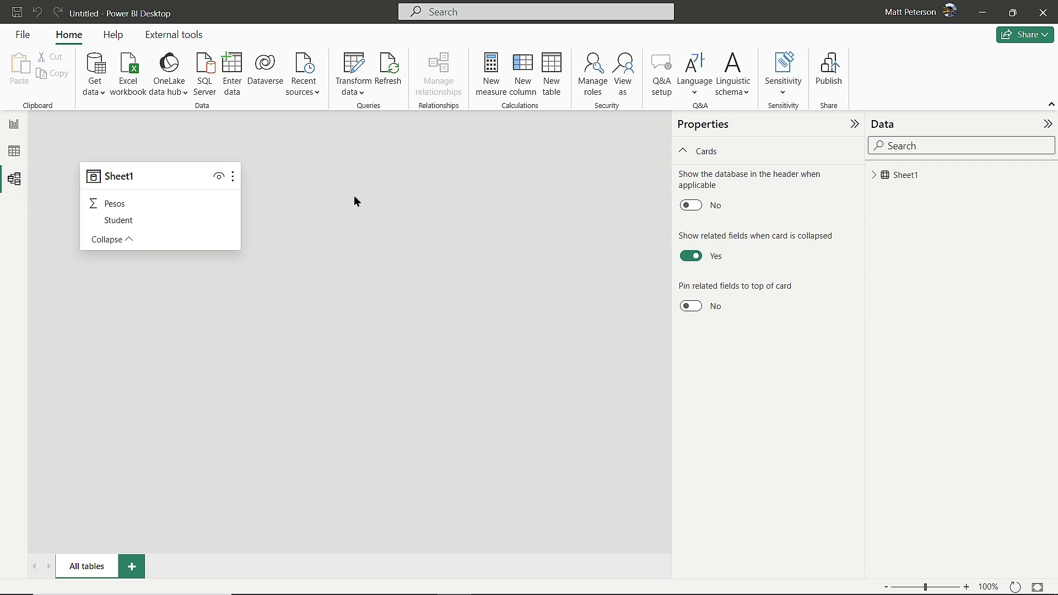
pyautogui.click(15, 125)
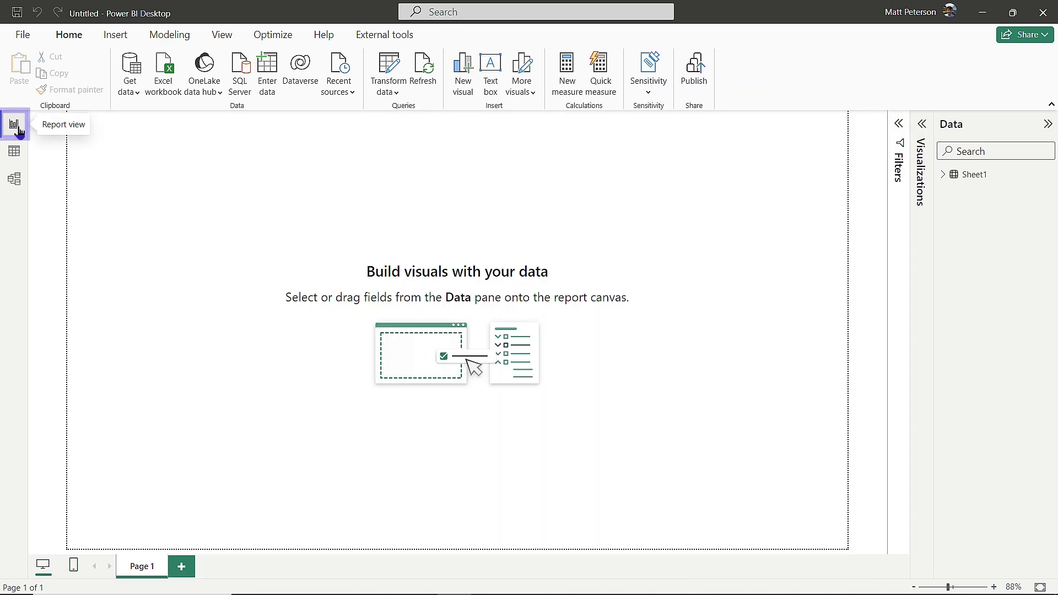
pyautogui.click(922, 124)
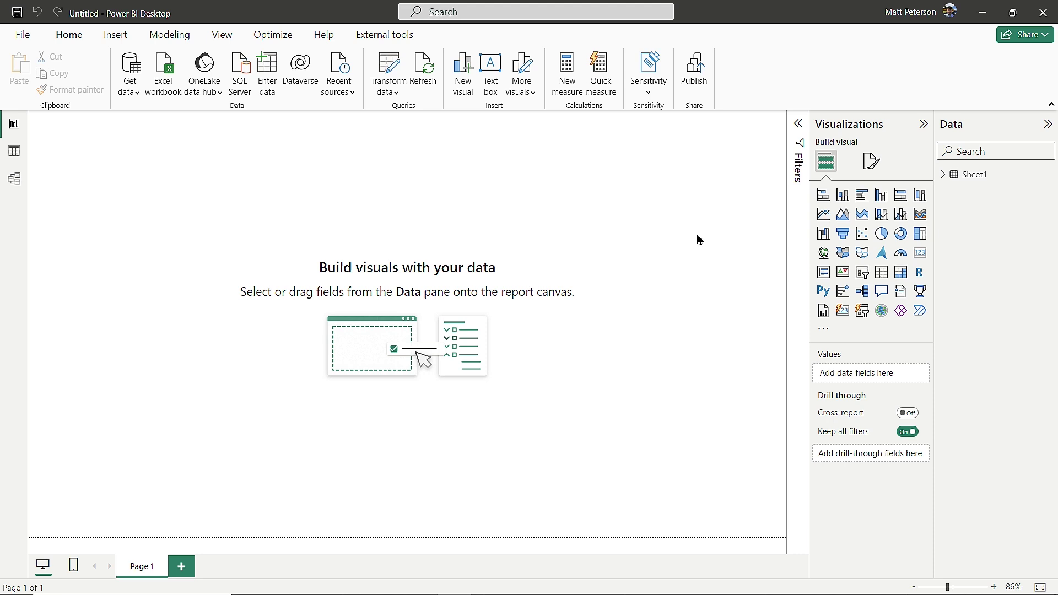
# Build a stacked column chart with Student on the X-axis and Pesos on the Y-axis, enlarged.
pyautogui.click(848, 205)
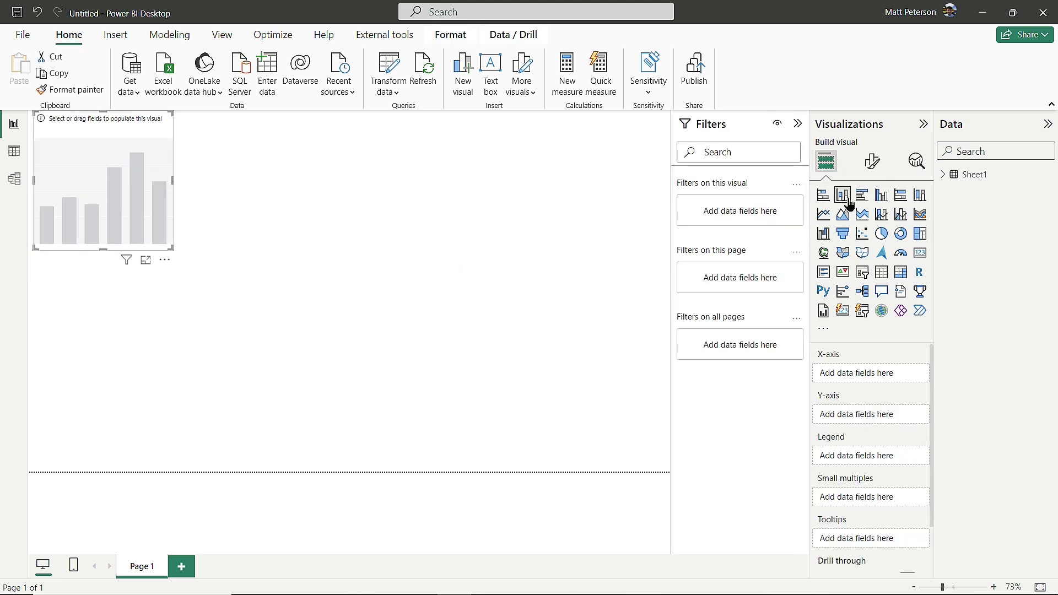
pyautogui.click(943, 174)
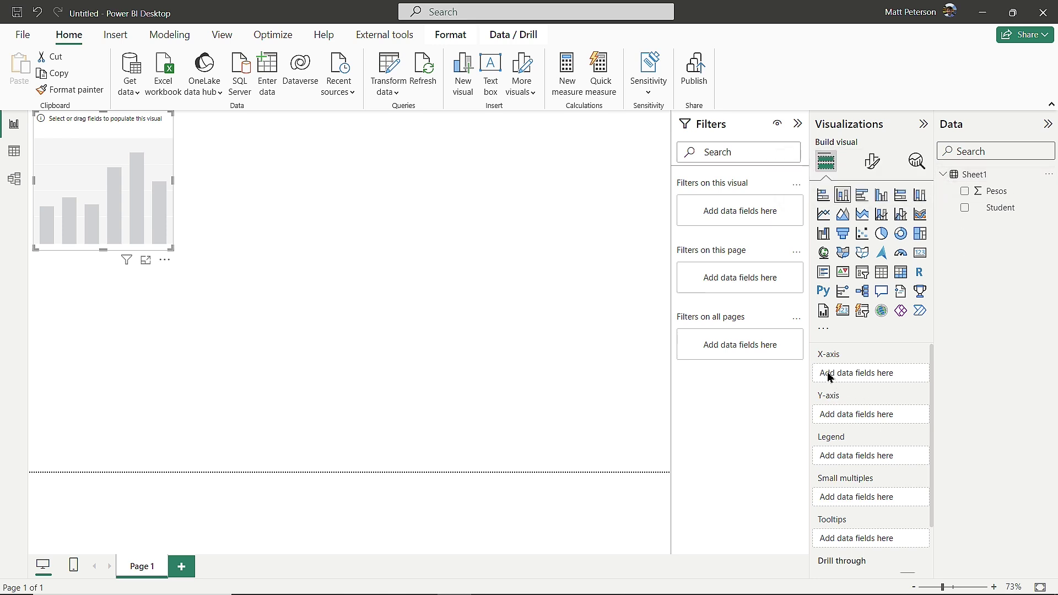
pyautogui.moveTo(999, 207); pyautogui.dragTo(861, 373)
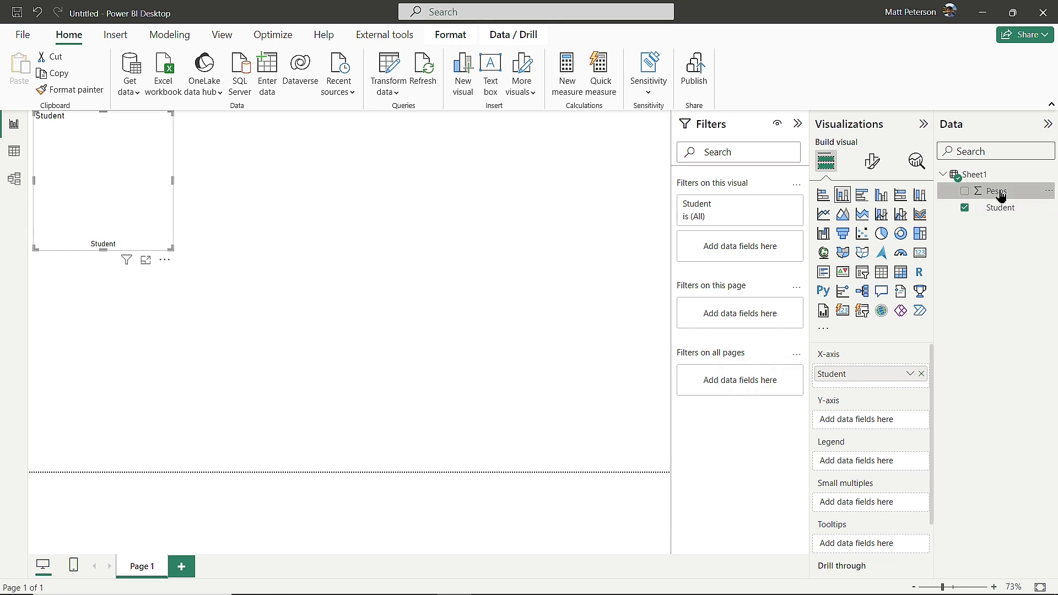
pyautogui.moveTo(995, 192); pyautogui.dragTo(870, 423)
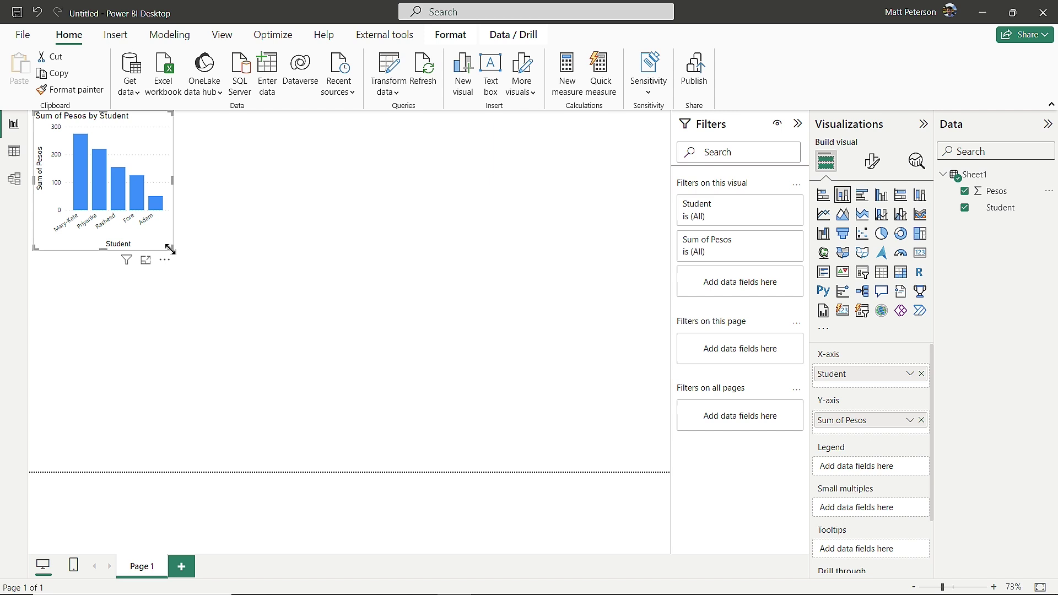
pyautogui.moveTo(171, 249); pyautogui.dragTo(673, 484)
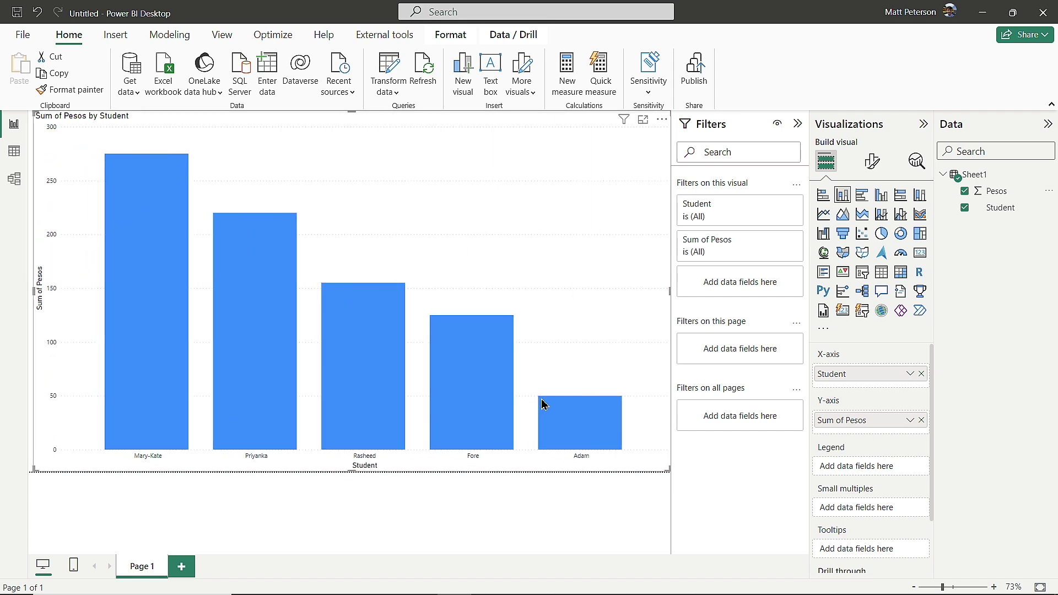
pyautogui.moveTo(544, 405)
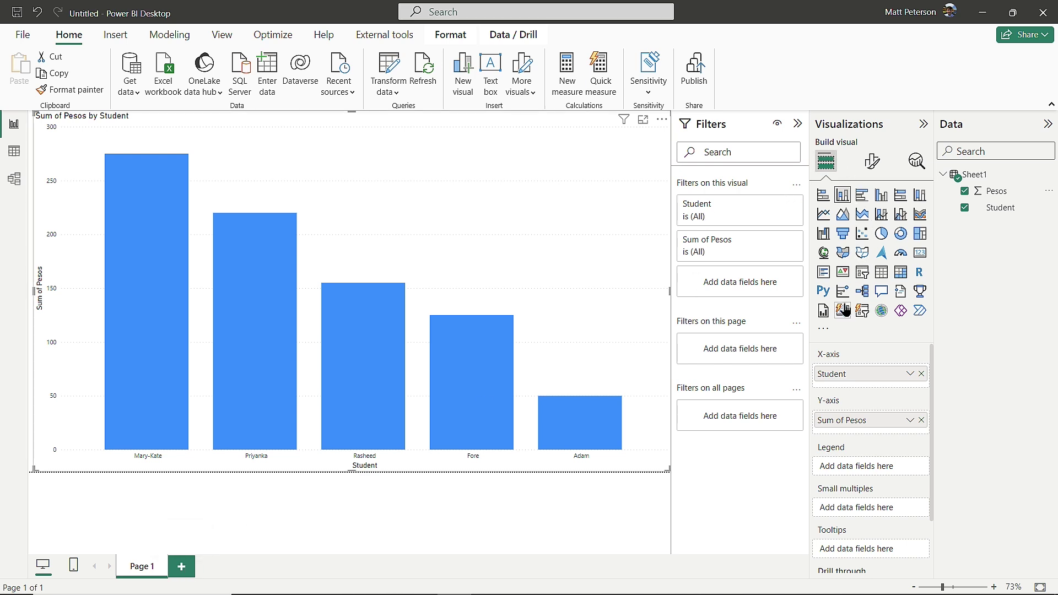
# Add Page 2 and browse the marketplace of additional visuals.
pyautogui.click(182, 571)
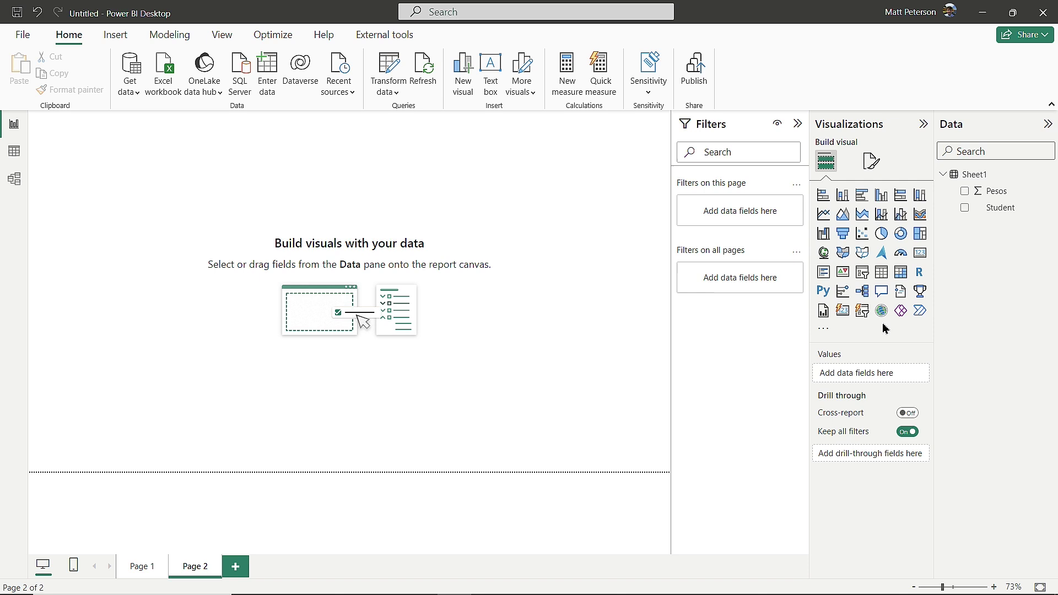
pyautogui.click(823, 330)
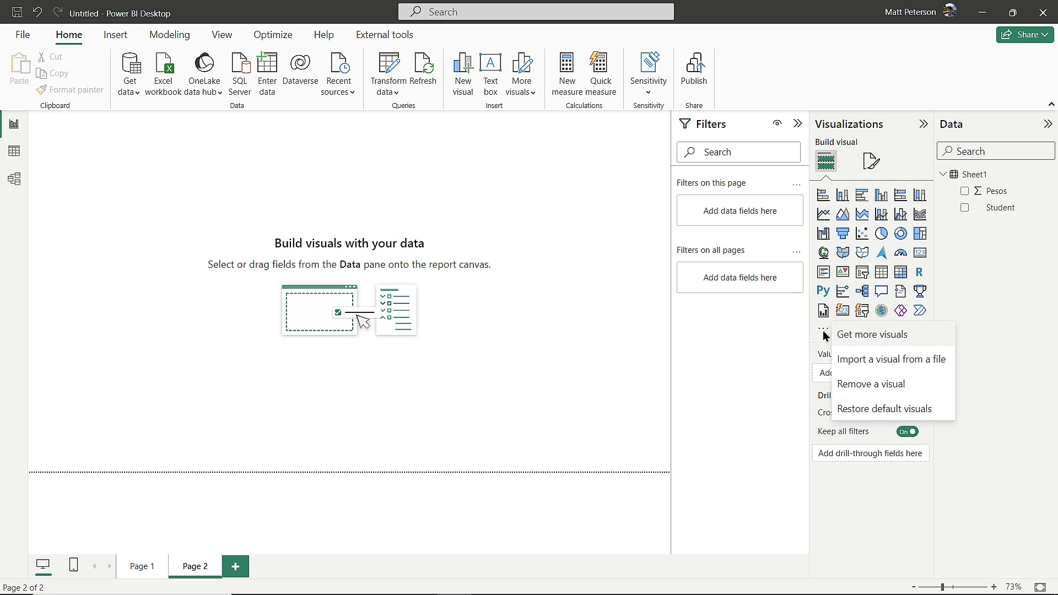
pyautogui.click(877, 335)
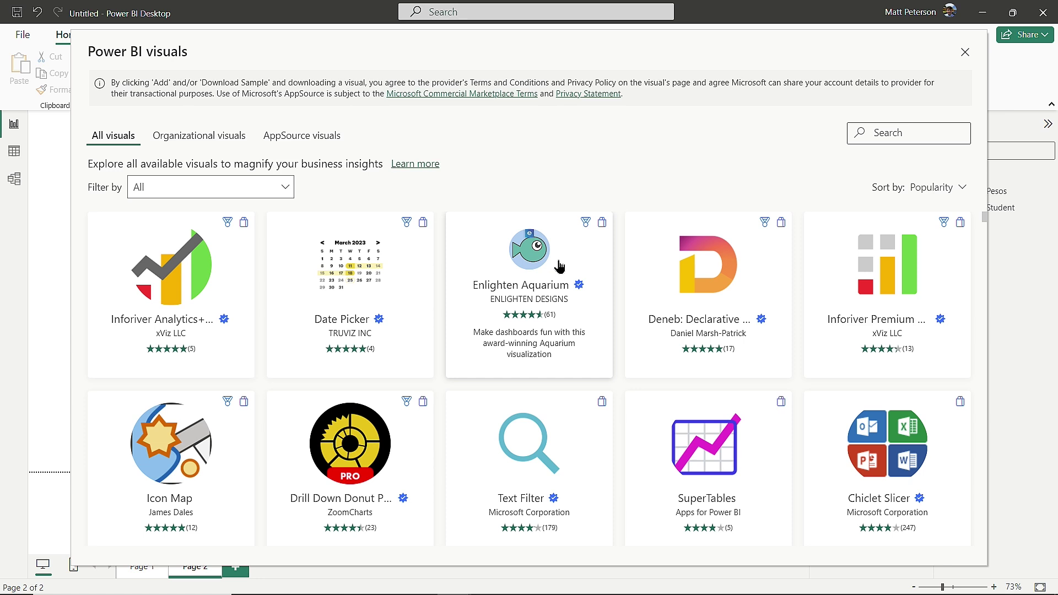
# Find the Enlighten Aquarium visual and add it to the report.
pyautogui.moveTo(443, 202)
pyautogui.mouseDown()
pyautogui.moveTo(481, 266)
pyautogui.moveTo(621, 381)
pyautogui.mouseUp()
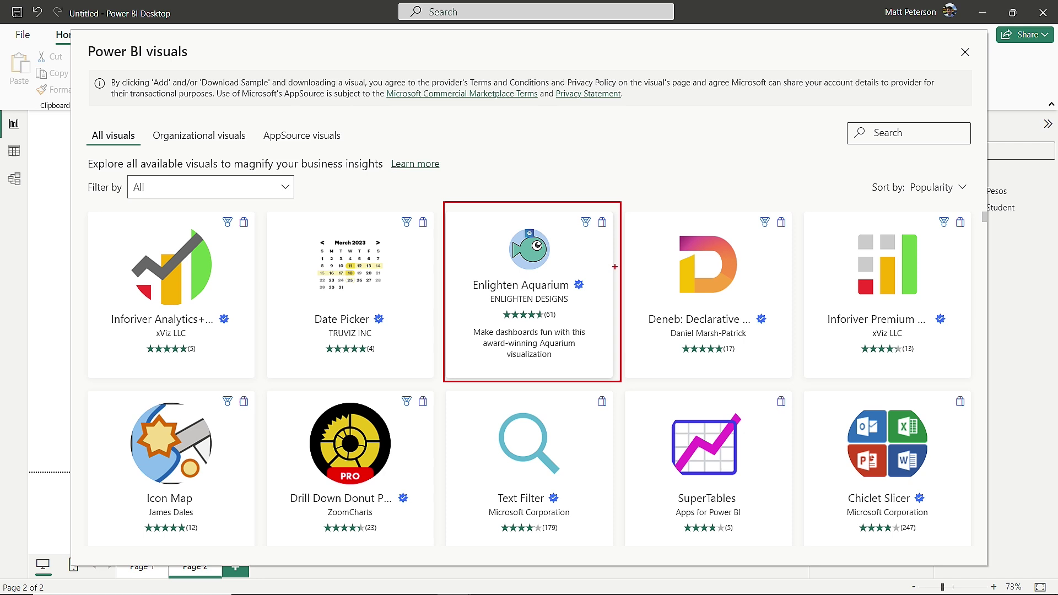
pyautogui.moveTo(587, 276); pyautogui.dragTo(728, 131)
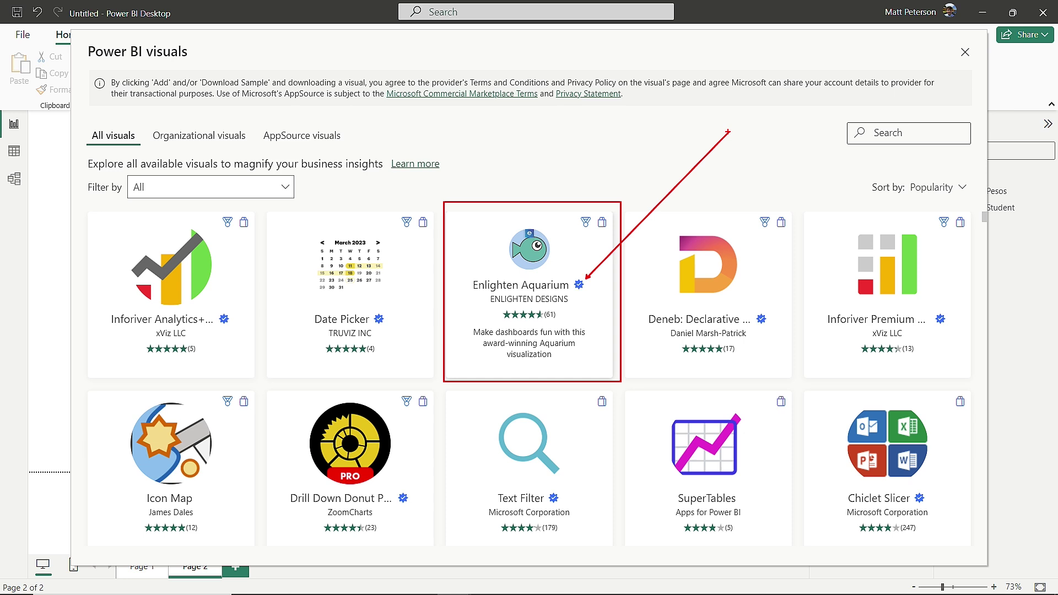
pyautogui.press('Escape')
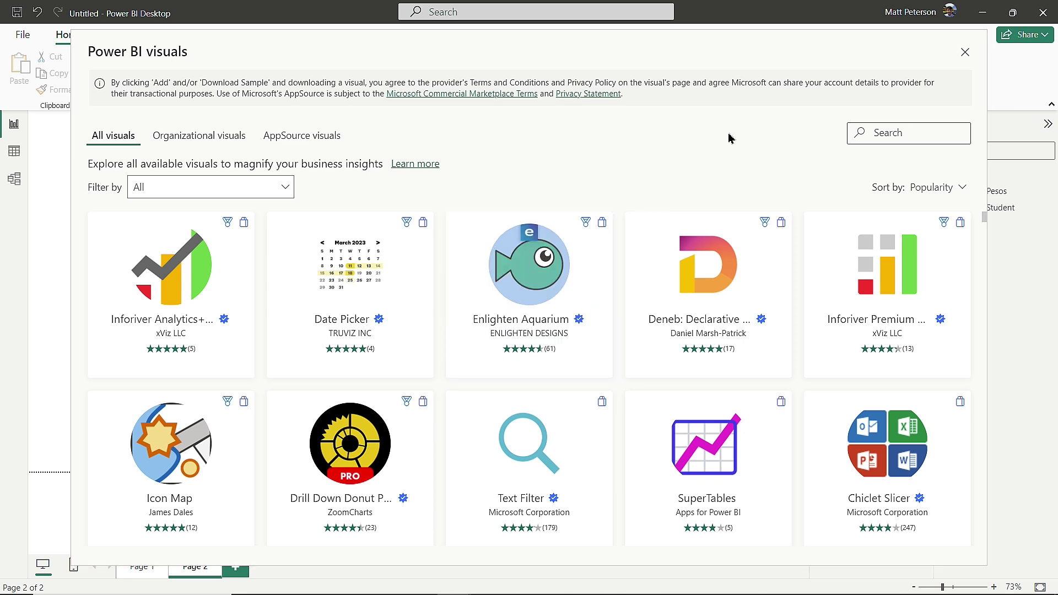
pyautogui.click(539, 295)
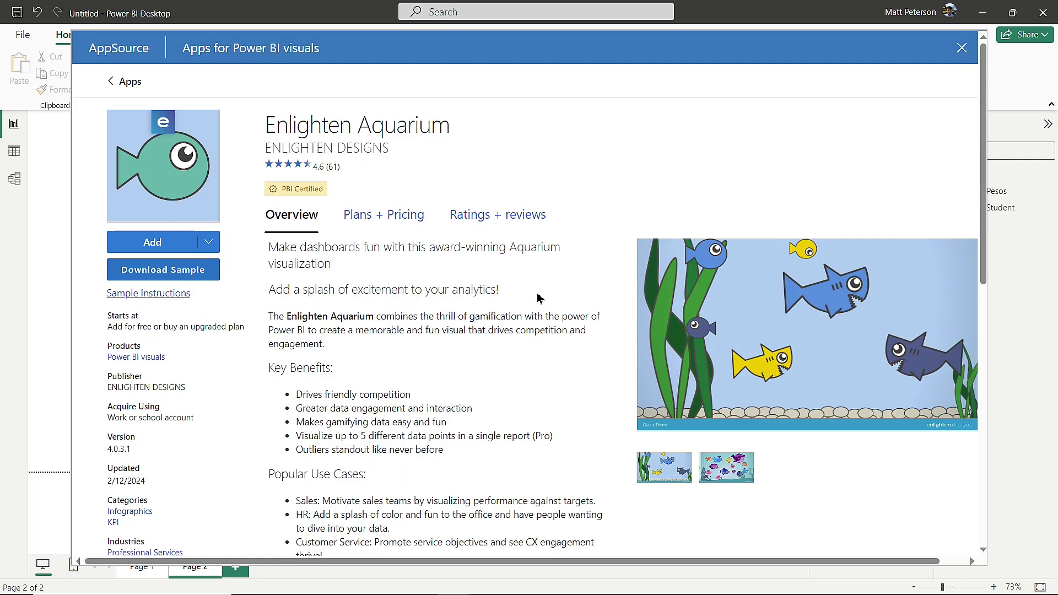
pyautogui.click(167, 250)
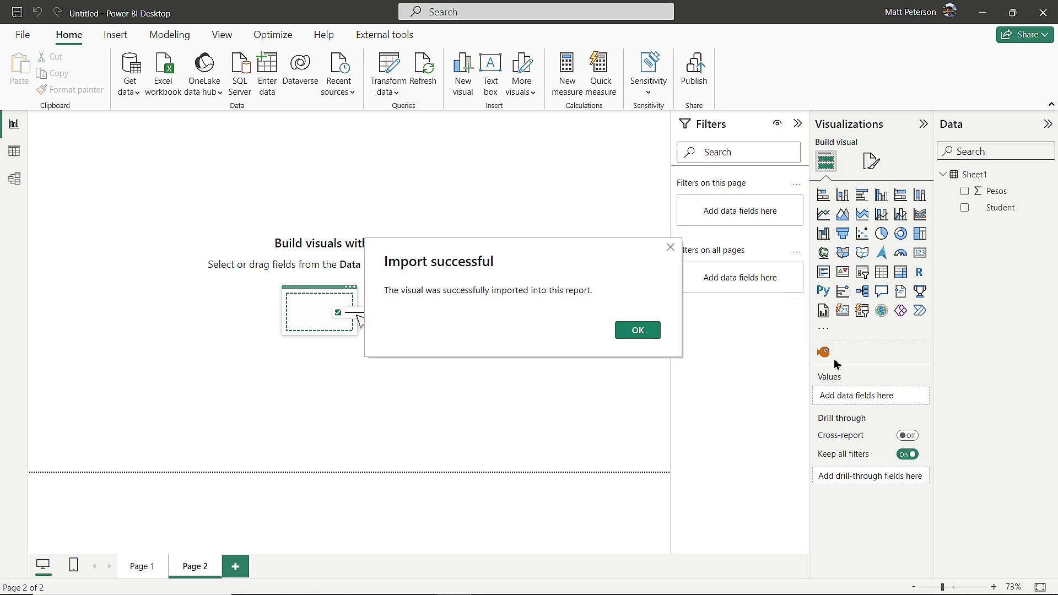
# Place an Enlighten Aquarium visual on Page 2 with Student as Fish, enlarged across the canvas.
pyautogui.click(647, 334)
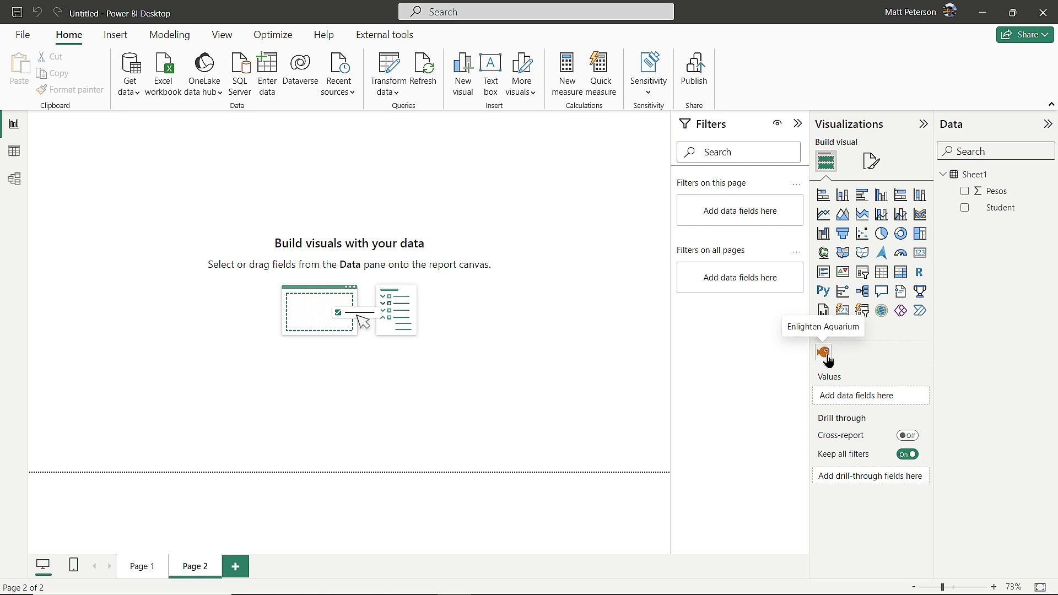
pyautogui.click(823, 353)
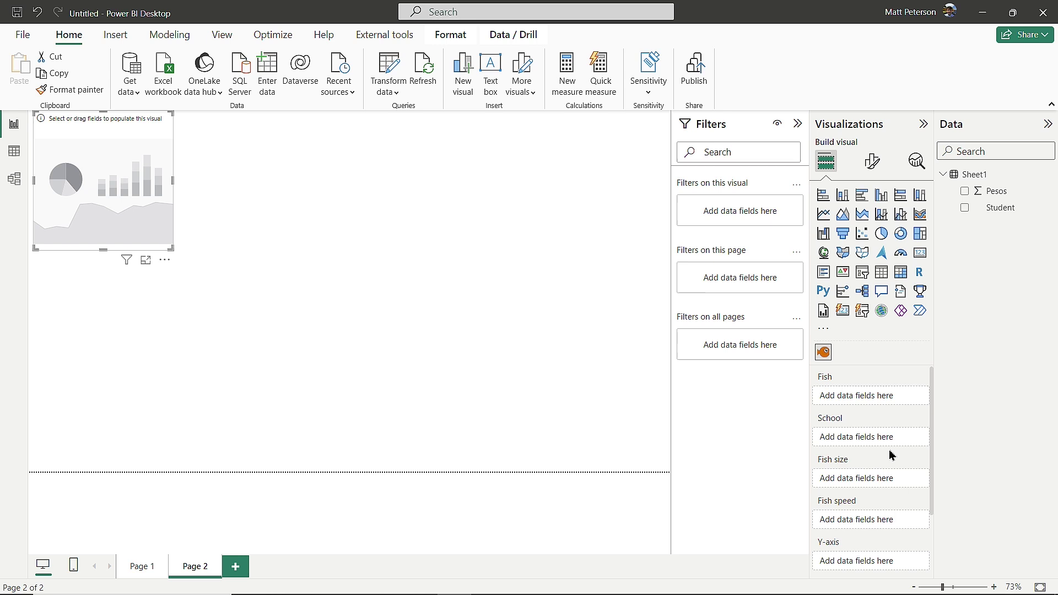
pyautogui.scroll(-2, 892, 521)
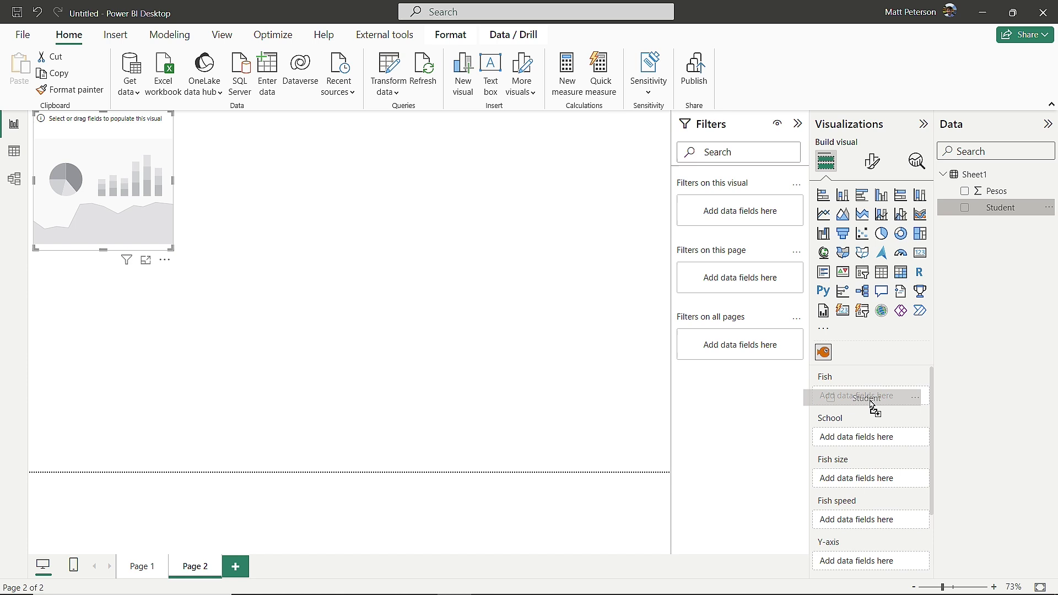
pyautogui.moveTo(871, 403); pyautogui.dragTo(870, 405)
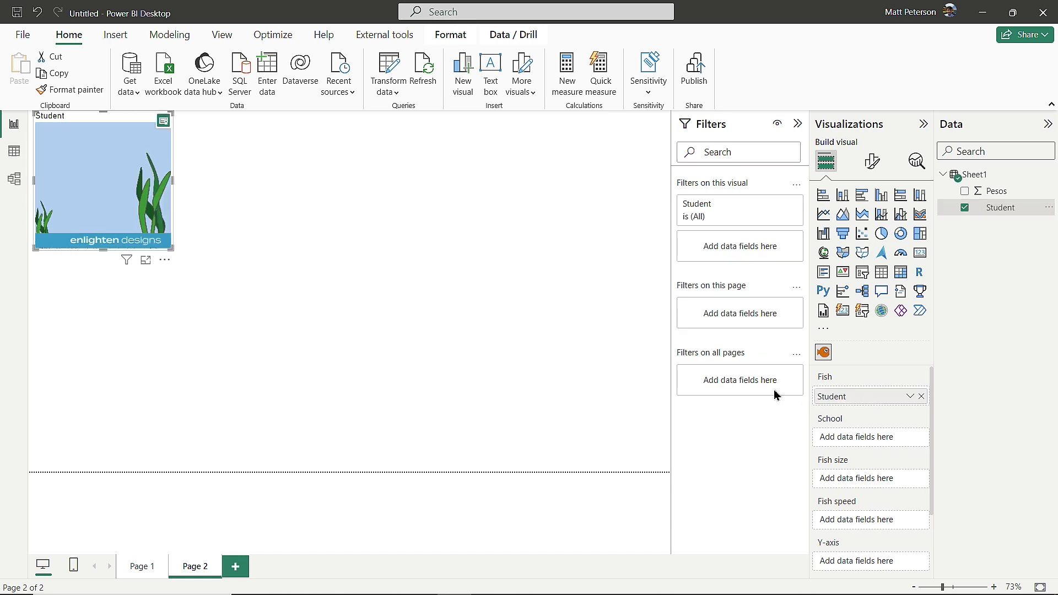
pyautogui.moveTo(208, 282); pyautogui.dragTo(595, 481)
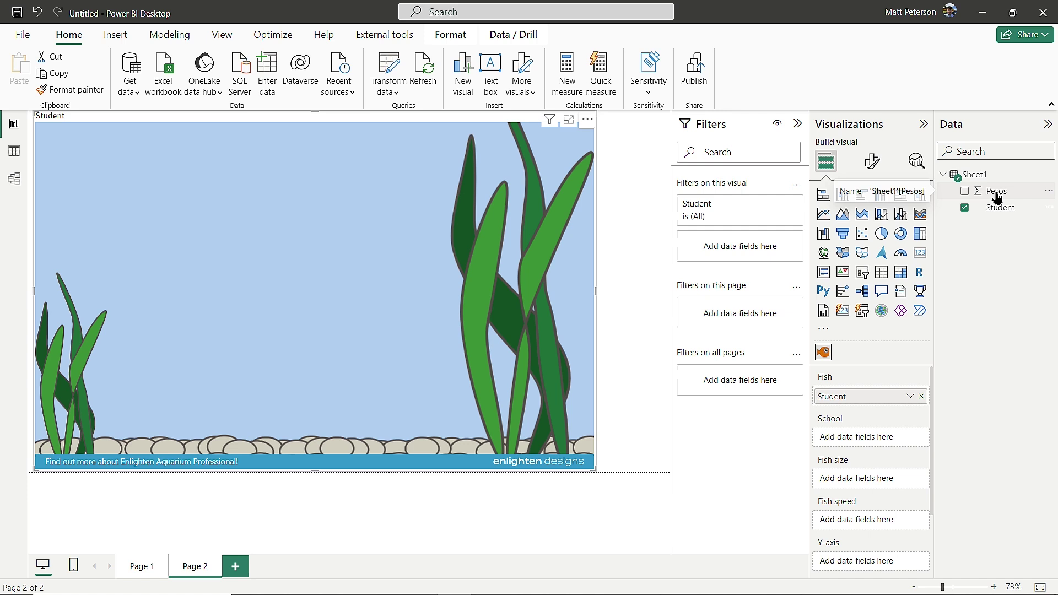
# Put Pesos in the aquarium's Fish size well so fish scale by Sum of Pesos.
pyautogui.moveTo(994, 200); pyautogui.dragTo(956, 354)
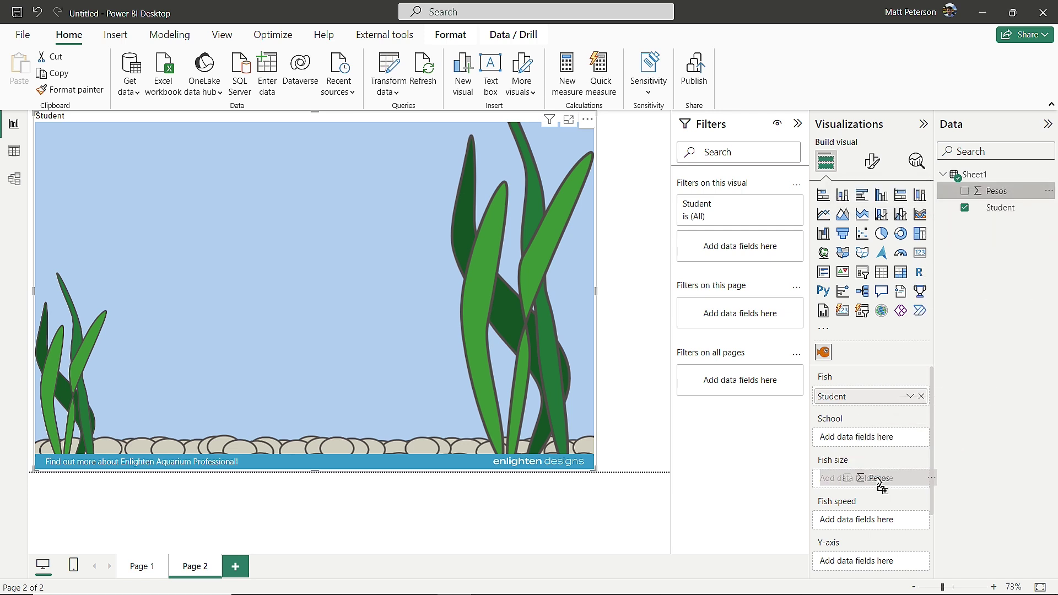
pyautogui.moveTo(870, 485); pyautogui.dragTo(871, 484)
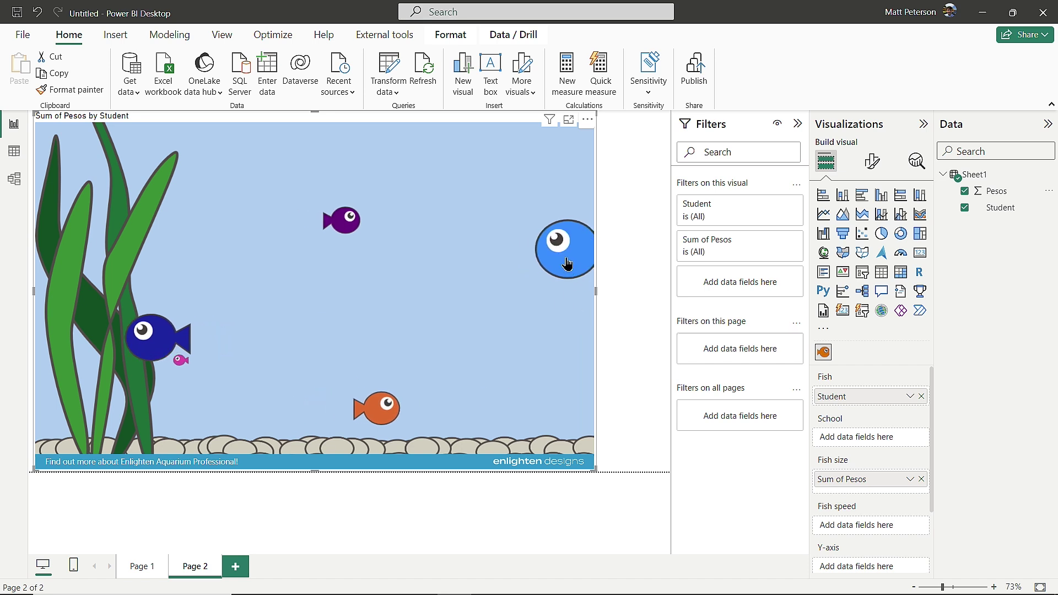
pyautogui.moveTo(126, 338)
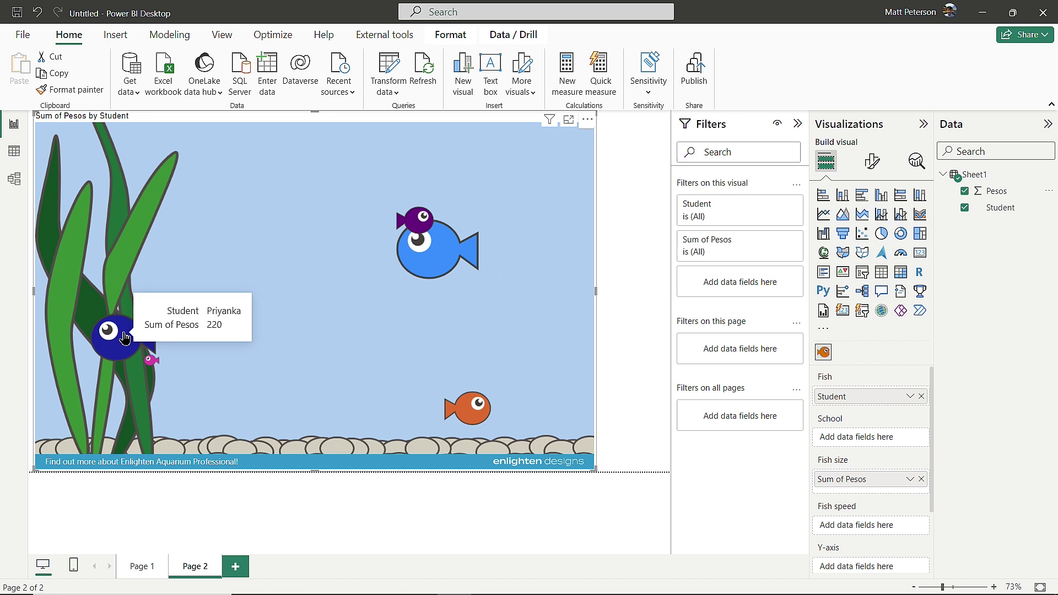
pyautogui.moveTo(407, 259)
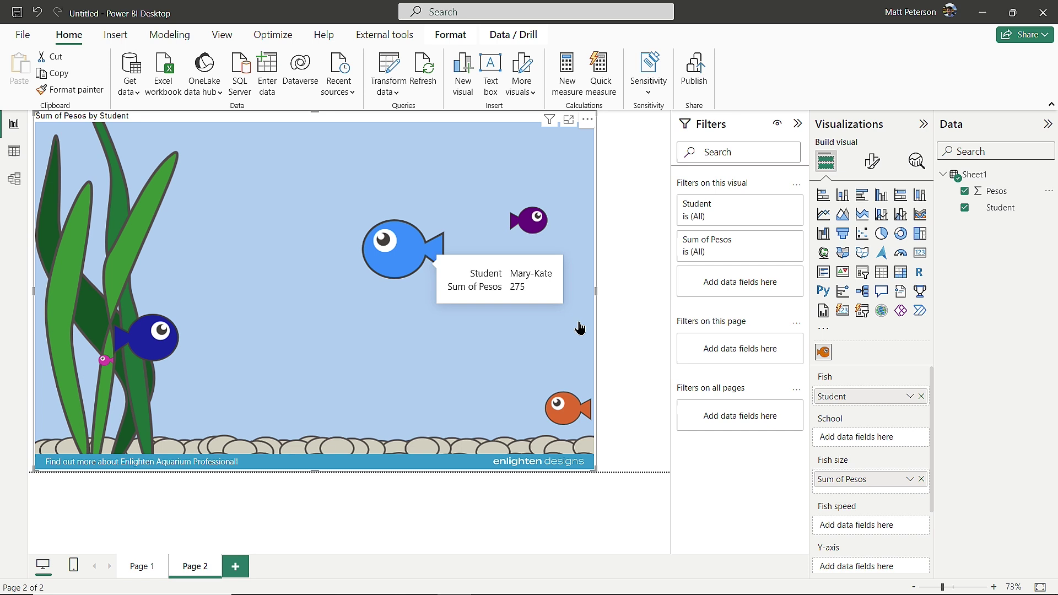
pyautogui.scroll(-1, 894, 439)
pyautogui.scroll(1, 871, 518)
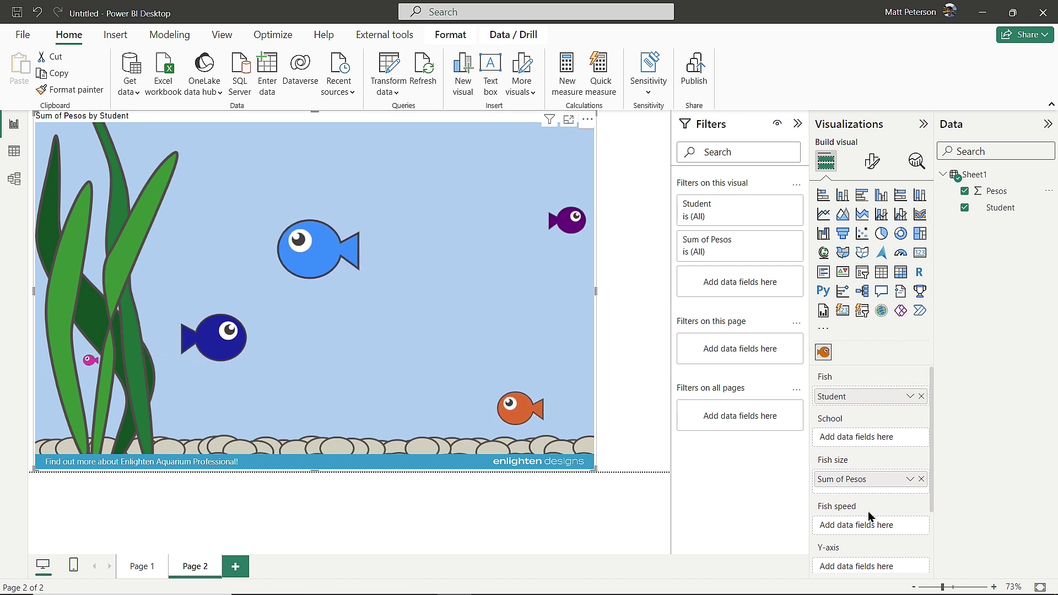
# Set the aquarium's School 1 fish to Shark and narrow the visual.
pyautogui.click(875, 167)
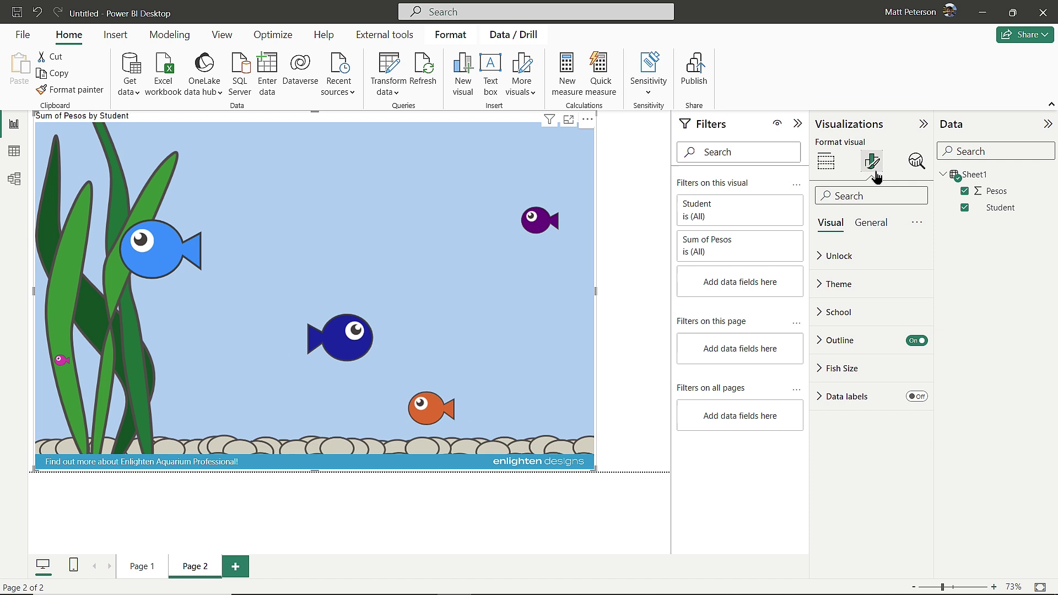
pyautogui.click(819, 313)
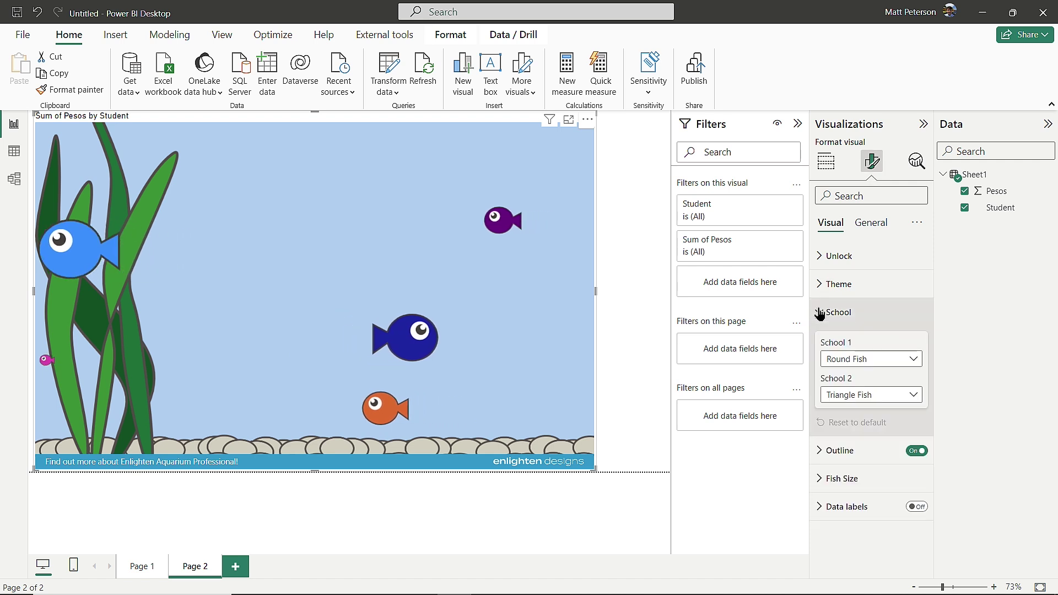
pyautogui.click(890, 362)
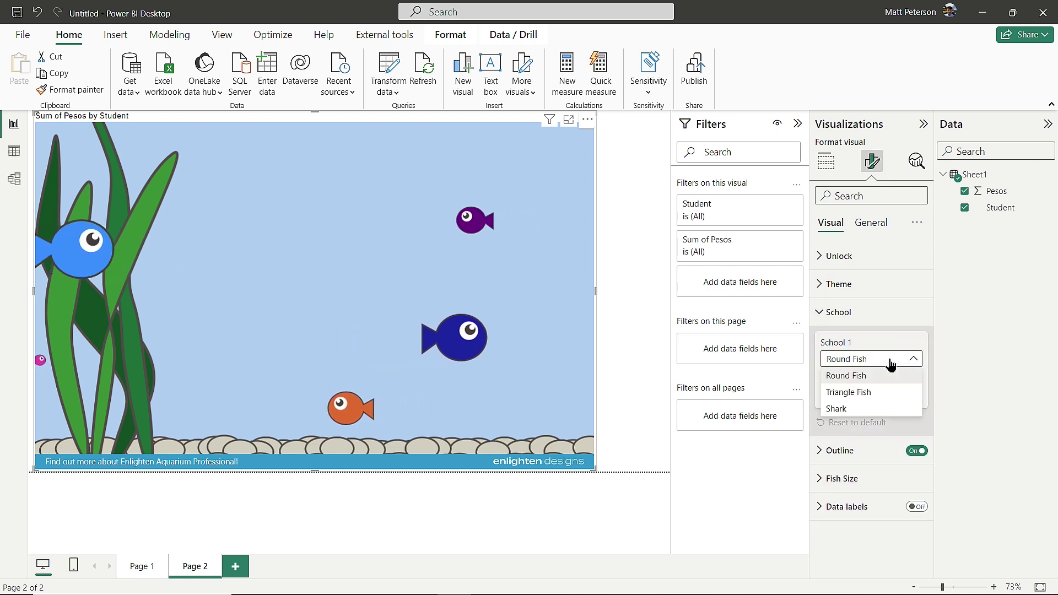
pyautogui.click(869, 392)
pyautogui.click(868, 359)
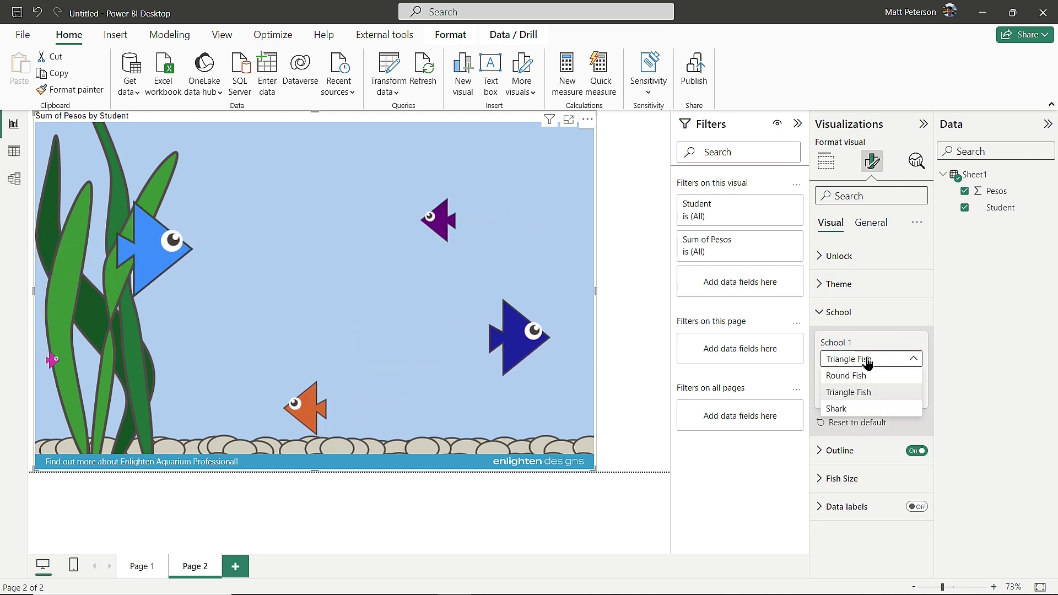
pyautogui.click(865, 408)
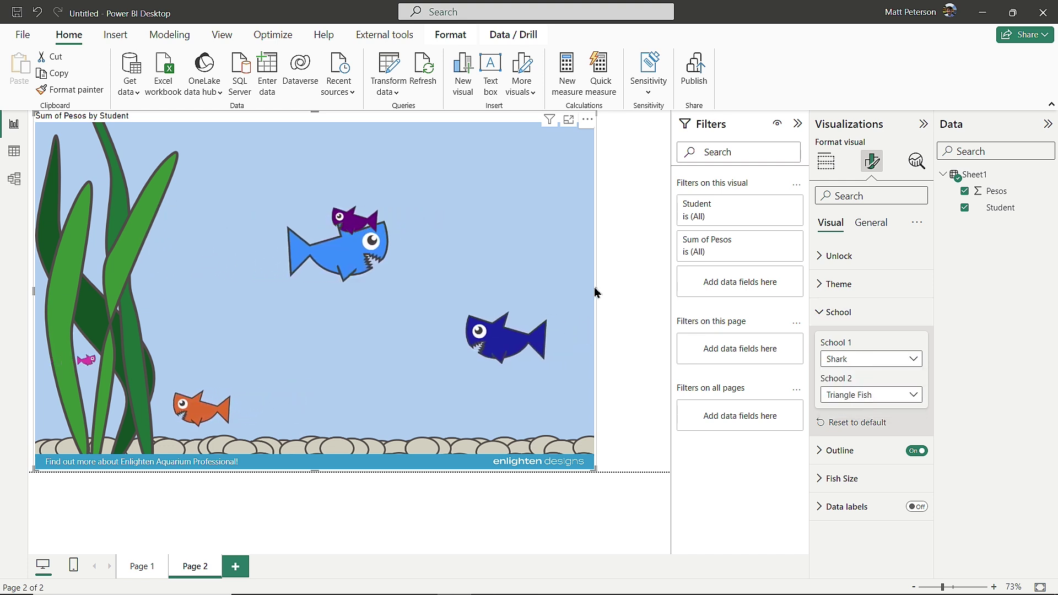
pyautogui.moveTo(596, 290); pyautogui.dragTo(502, 295)
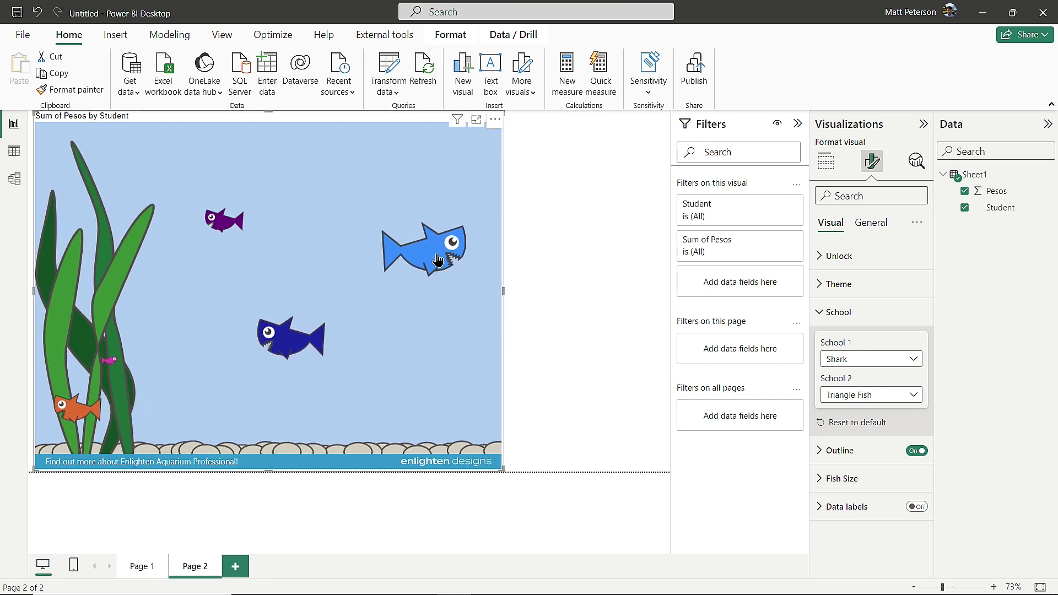
# Add a table visual with Student and Pesos columns beside the aquarium.
pyautogui.click(614, 213)
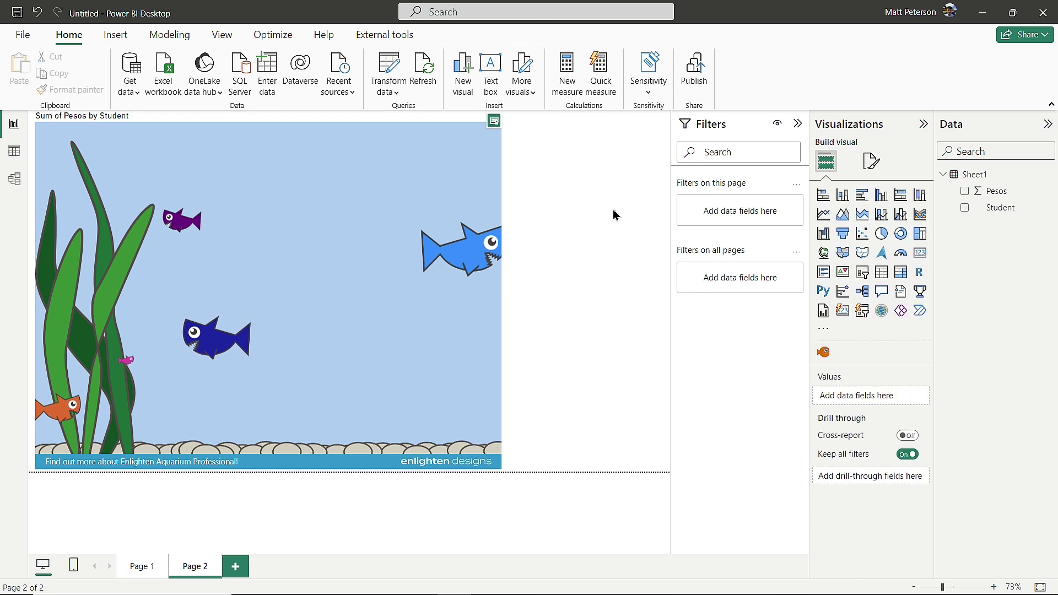
pyautogui.click(882, 274)
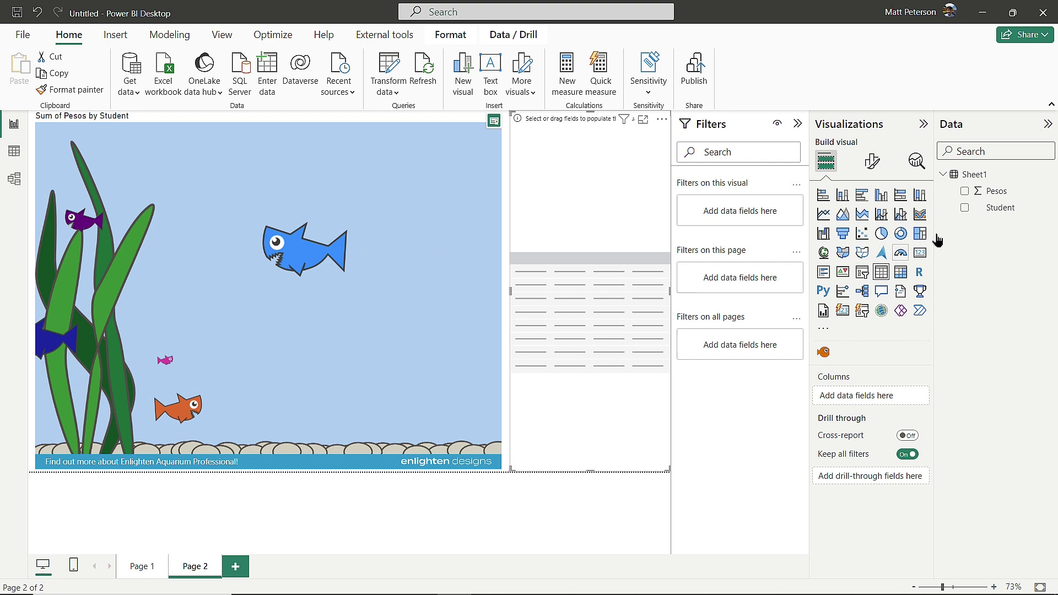
pyautogui.moveTo(993, 209); pyautogui.dragTo(874, 402)
pyautogui.moveTo(975, 191); pyautogui.dragTo(879, 411)
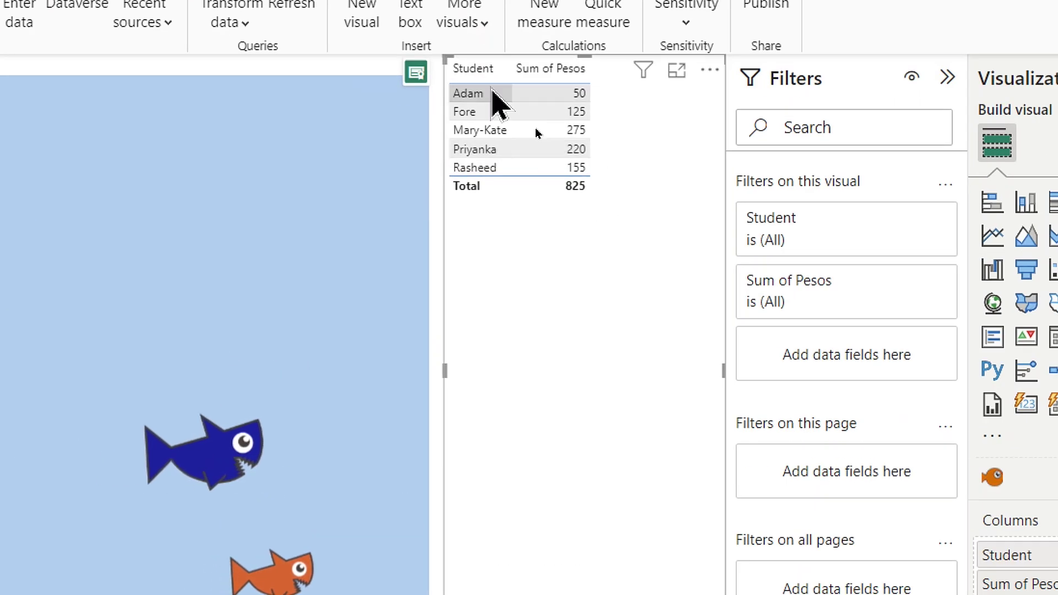
# Test cross-filtering by selecting the Mary-Kate and Rasheed table rows.
pyautogui.click(490, 132)
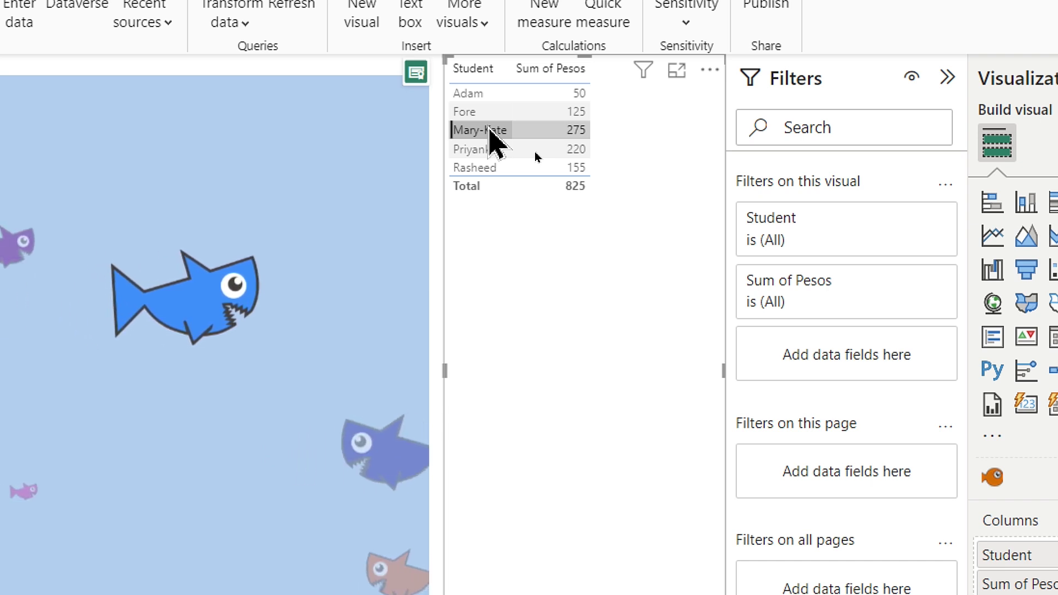
pyautogui.click(490, 132)
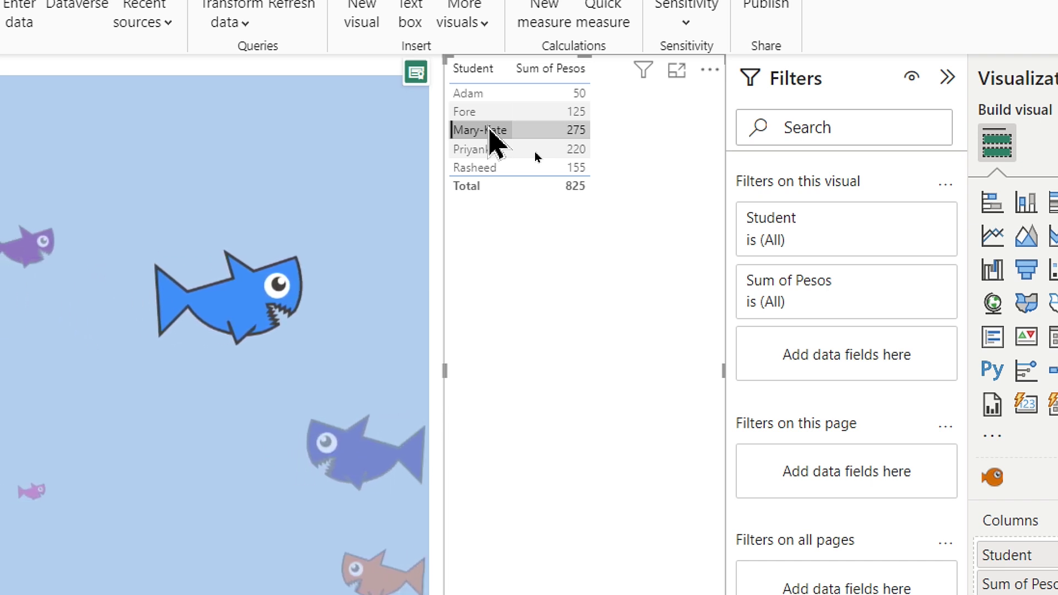
pyautogui.click(473, 168)
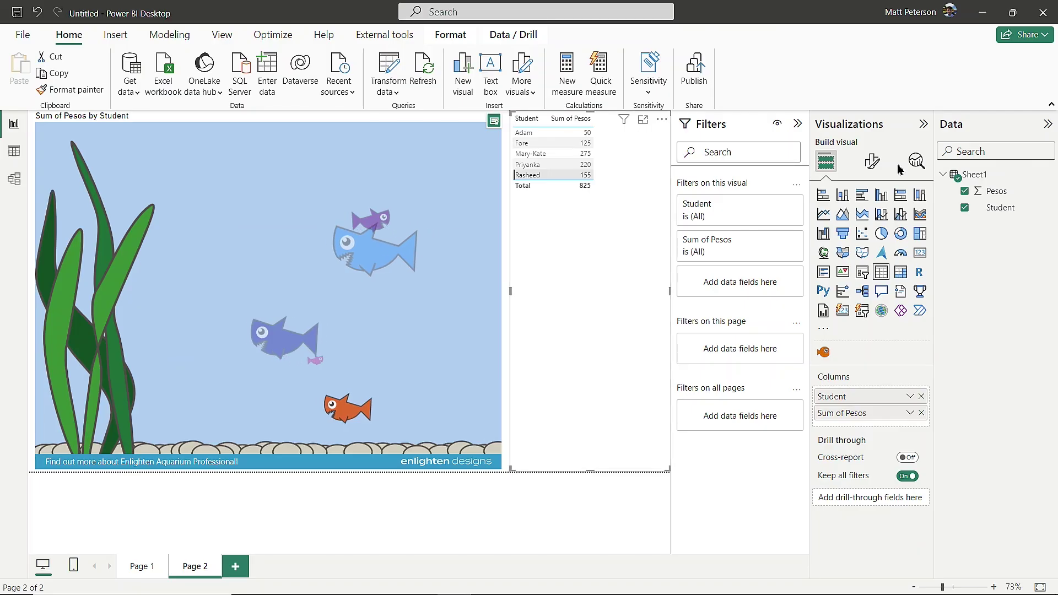
# Show the table's Values formatting section in the Format visual pane.
pyautogui.click(993, 136)
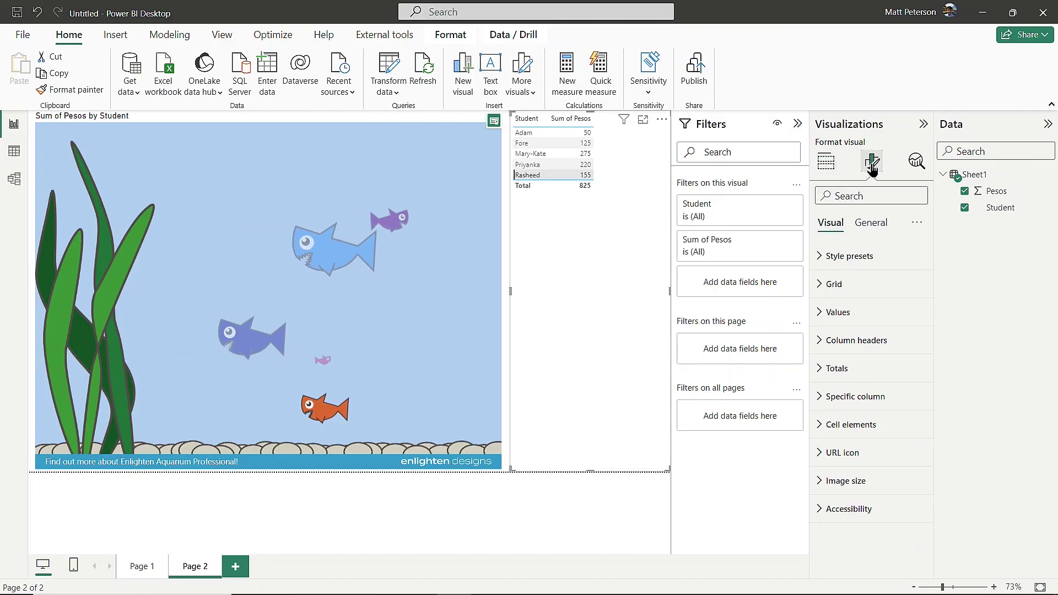
pyautogui.click(846, 312)
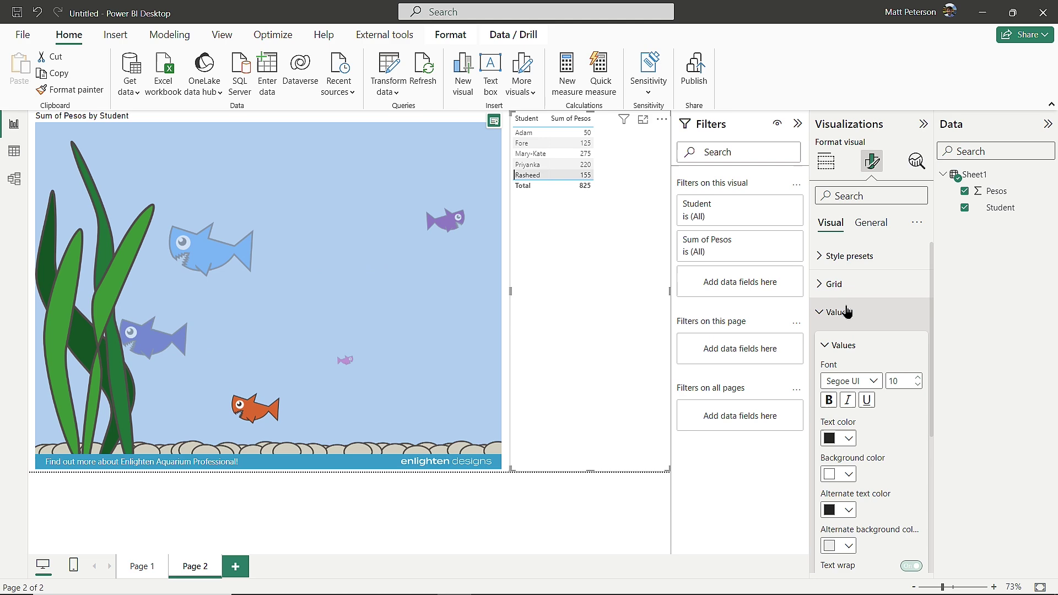